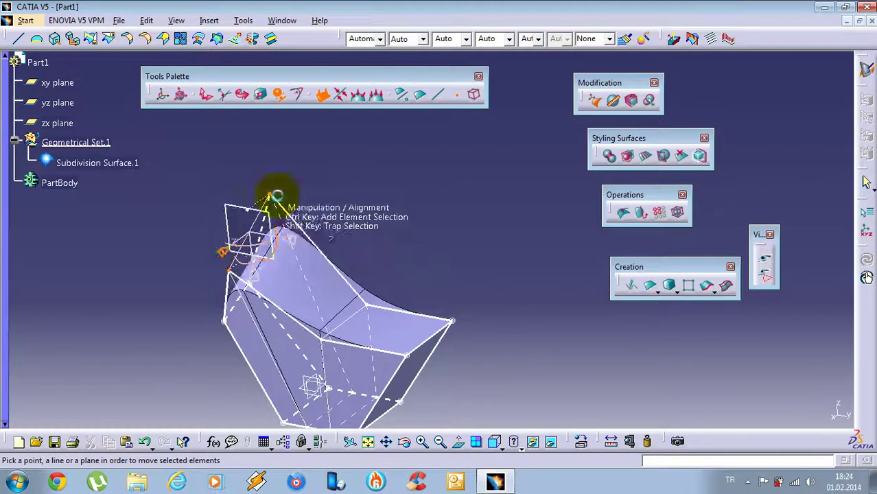
# Step: Try aligning the two raised vertices of the subdivision surface on the compass axis running along x, and undo it
pyautogui.moveTo(426, 232); pyautogui.dragTo(489, 249, button='middle')
pyautogui.moveTo(296, 223); pyautogui.dragTo(395, 230, button='middle')
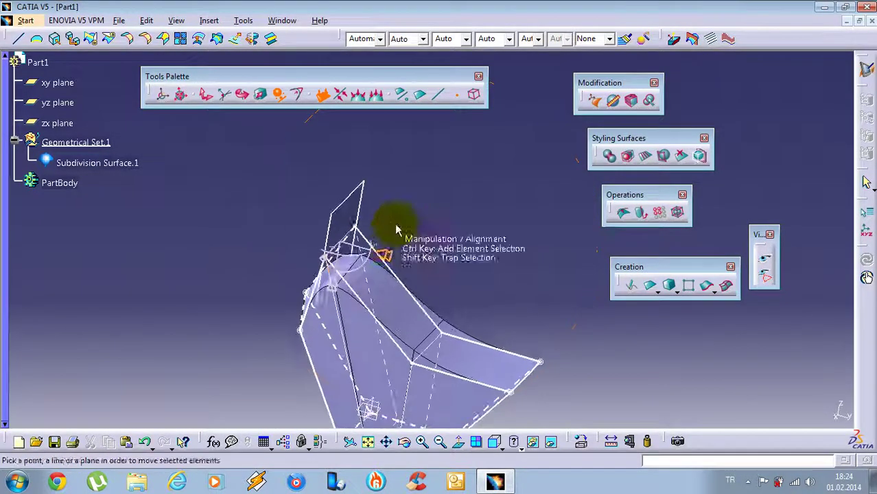
pyautogui.click(345, 103)
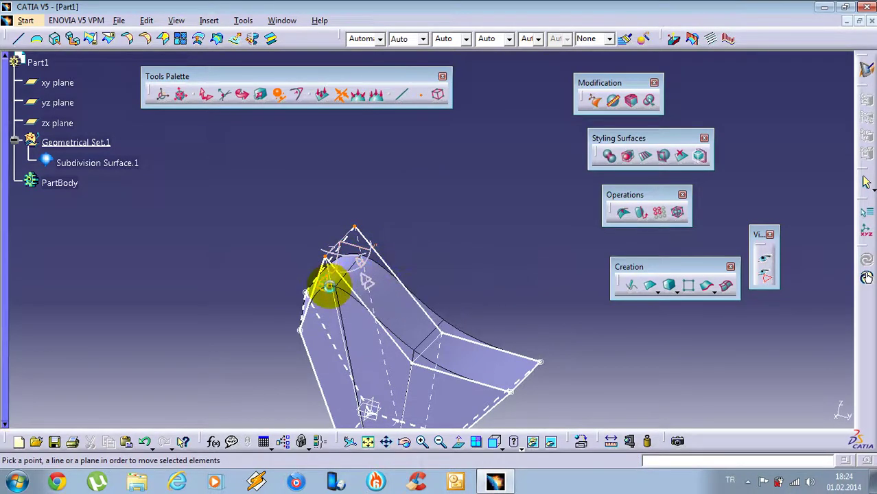
pyautogui.click(763, 260)
pyautogui.click(332, 342)
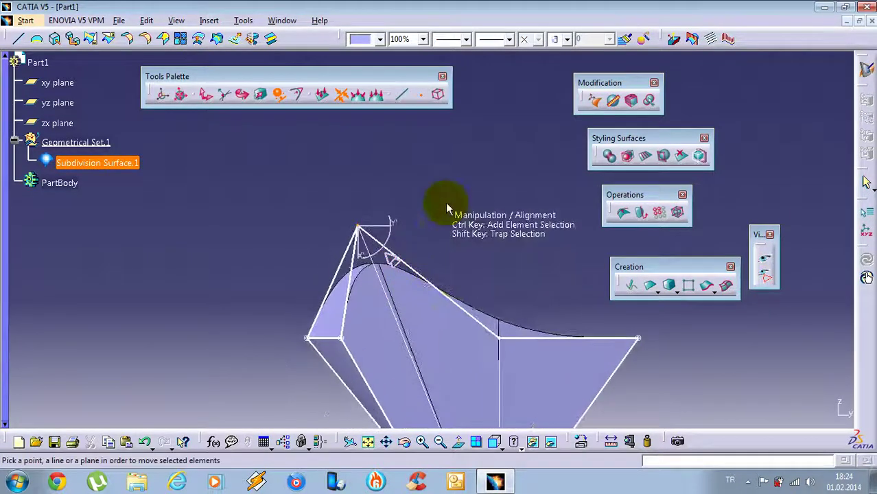
pyautogui.hotkey('ctrl', 'z')
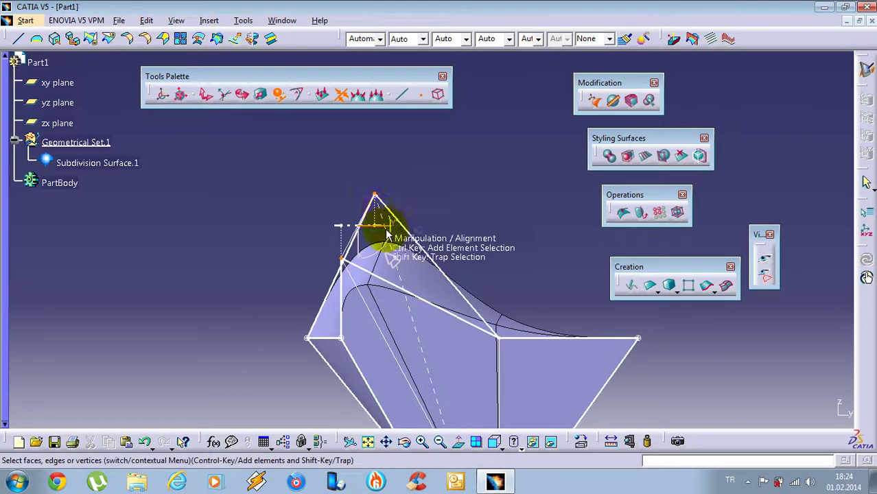
# Step: Try aligning the same two raised vertices on the compass's horizontal Y axis, and undo the alignment
pyautogui.rightClick(388, 236)
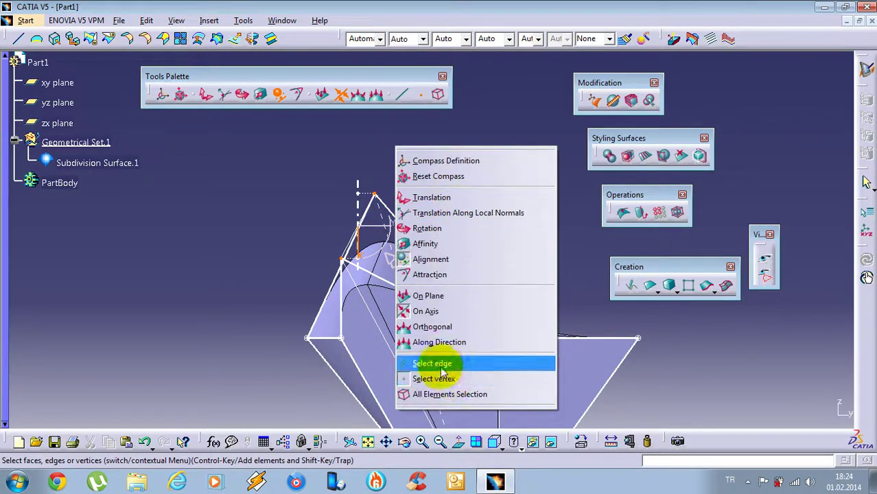
pyautogui.click(489, 41)
pyautogui.moveTo(312, 176); pyautogui.dragTo(401, 264)
pyautogui.rightClick(430, 165)
pyautogui.click(504, 22)
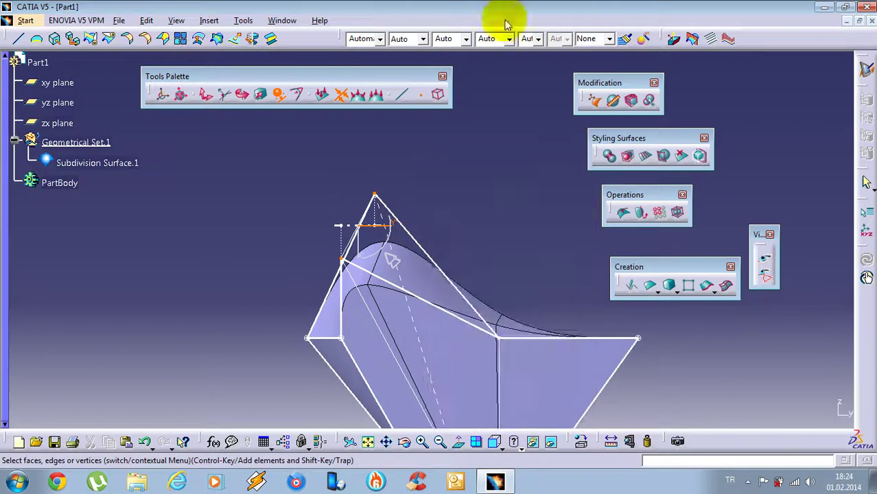
pyautogui.click(350, 225)
pyautogui.moveTo(402, 247); pyautogui.dragTo(412, 284, button='middle')
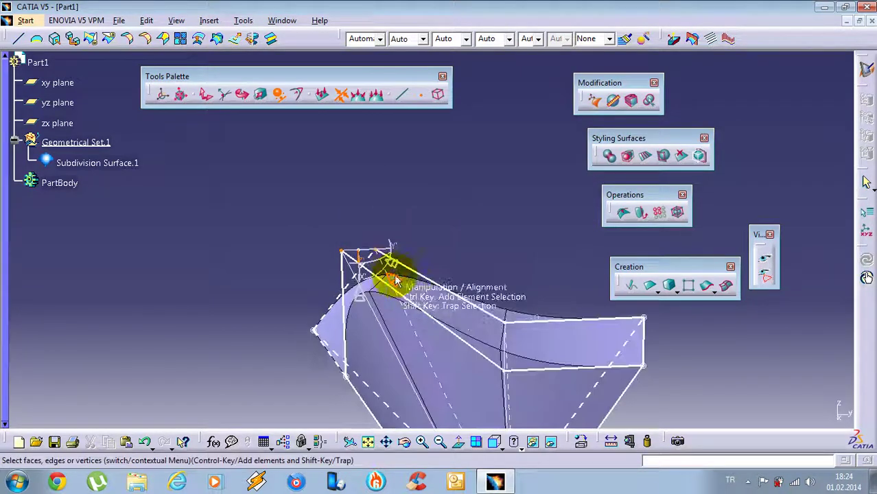
pyautogui.moveTo(395, 280); pyautogui.dragTo(390, 230)
pyautogui.hotkey('ctrl', 'z')
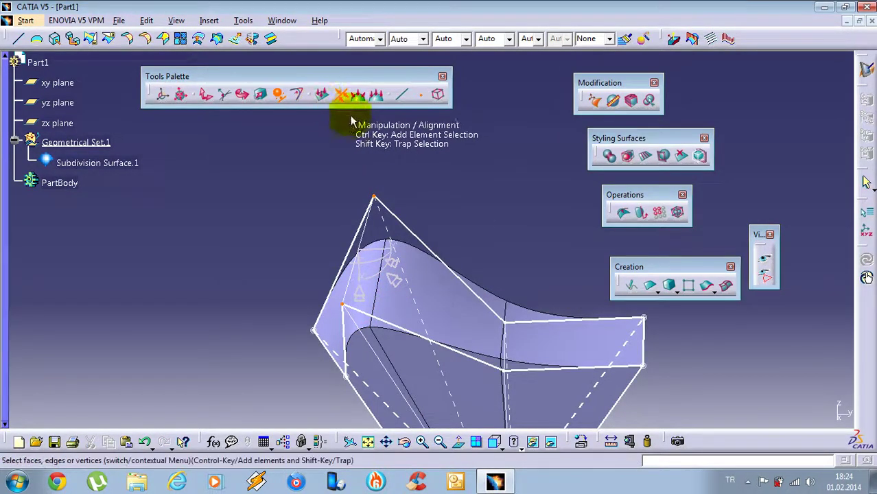
# Step: Create a plane offset from the xy plane, positioned above the peak of the subdivision surface
pyautogui.click(359, 97)
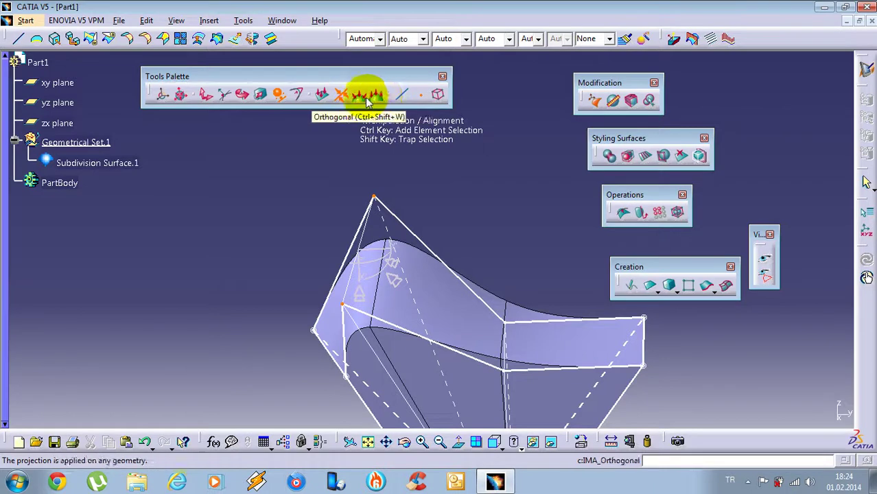
pyautogui.moveTo(428, 216); pyautogui.dragTo(444, 269, button='middle')
pyautogui.click(822, 277)
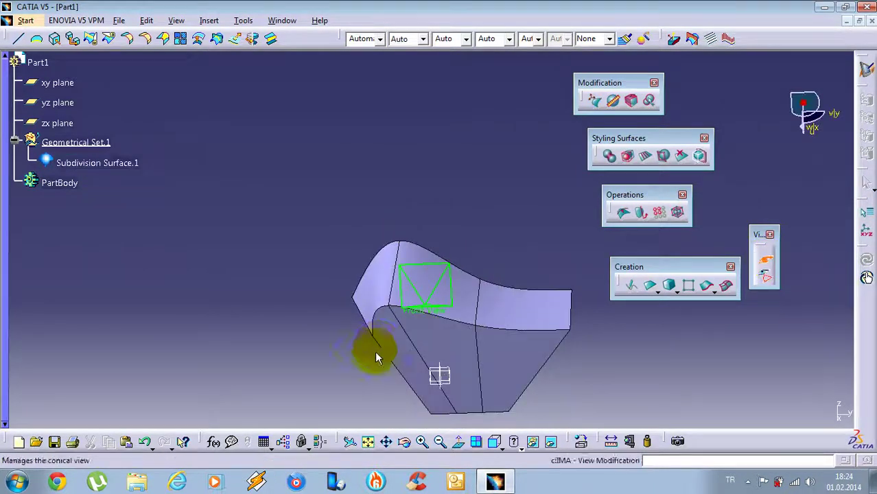
pyautogui.click(427, 303)
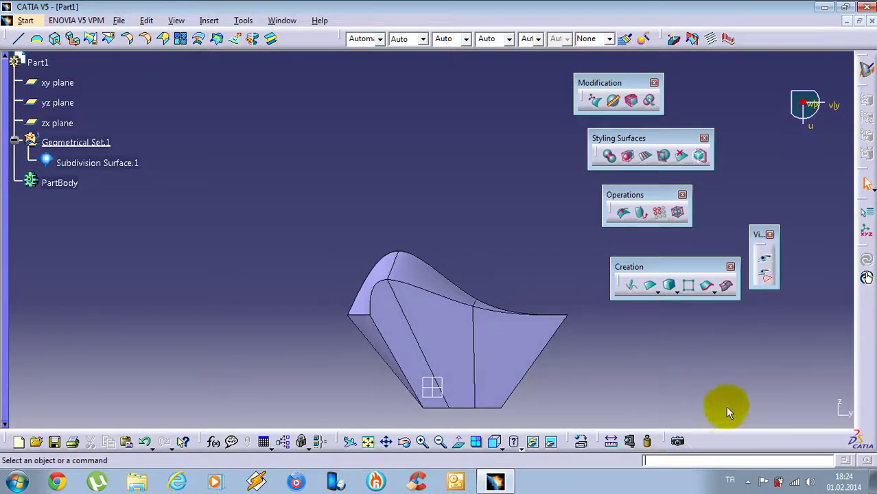
pyautogui.write('c:Plane')
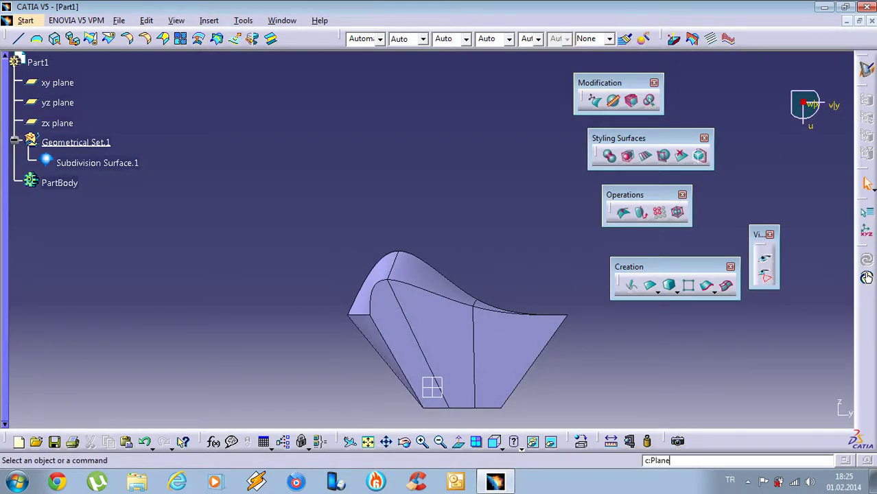
pyautogui.press('Return')
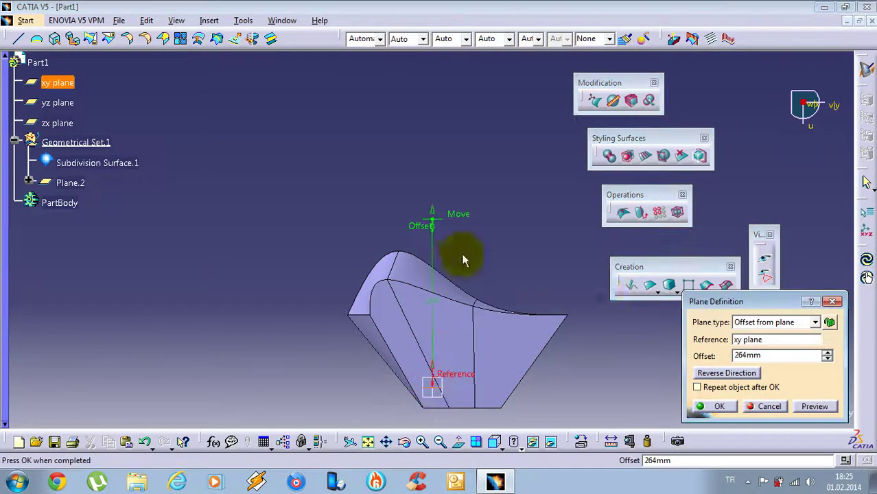
pyautogui.press('BackSpace')
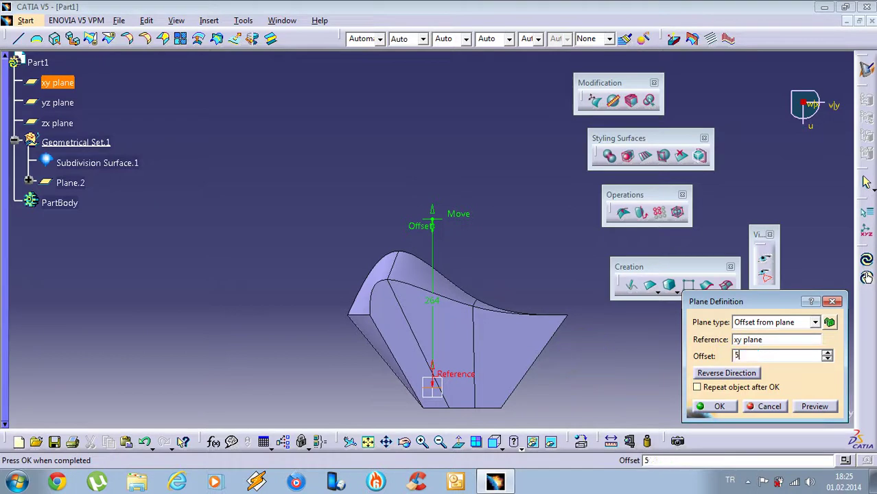
pyautogui.press('Return')
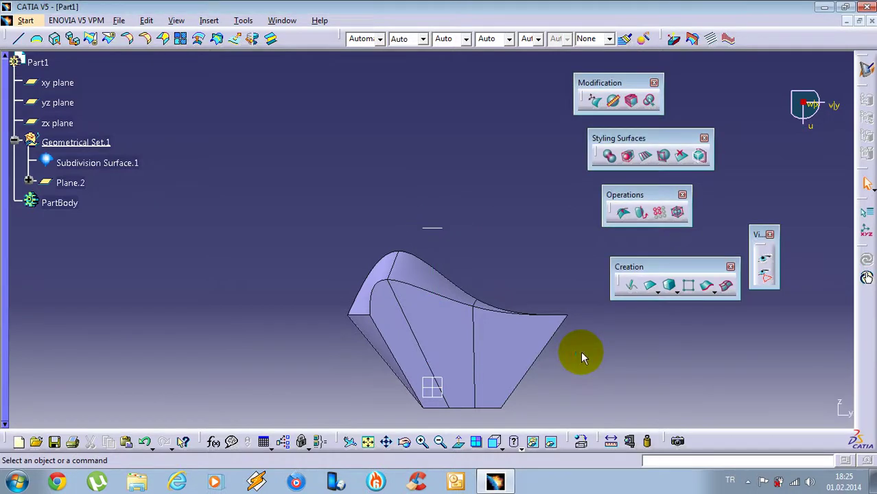
# Step: Modify the surface's raised top edge with Alignment in Orthogonal mode, using the offset plane as projection support
pyautogui.moveTo(466, 326); pyautogui.dragTo(356, 184, button='middle')
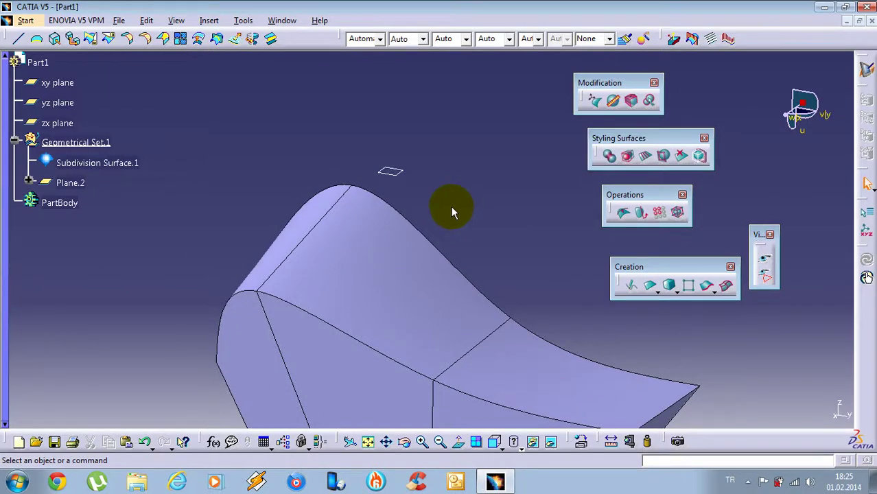
pyautogui.click(595, 101)
pyautogui.moveTo(465, 238); pyautogui.dragTo(444, 231, button='middle')
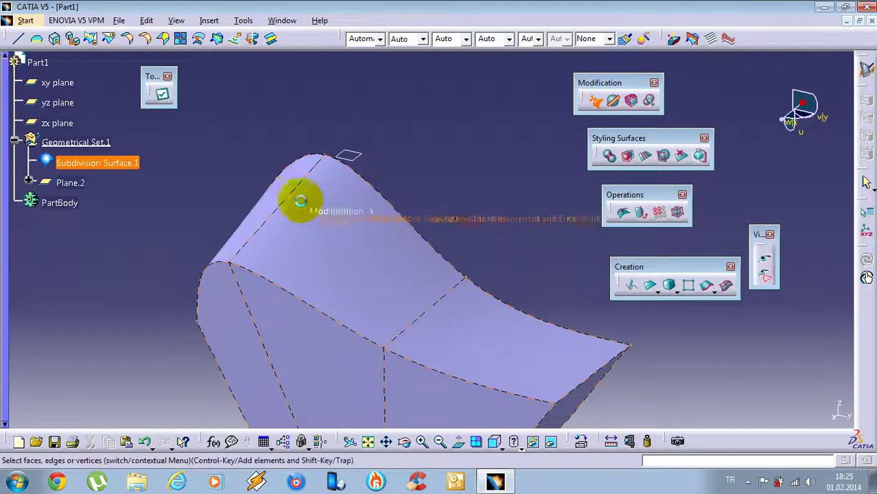
pyautogui.click(301, 199)
pyautogui.moveTo(454, 211); pyautogui.dragTo(484, 176, button='middle')
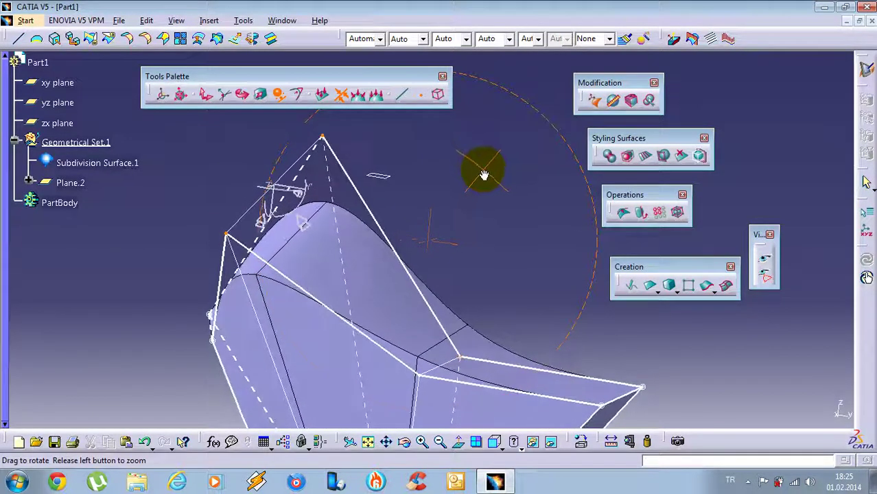
pyautogui.click(362, 98)
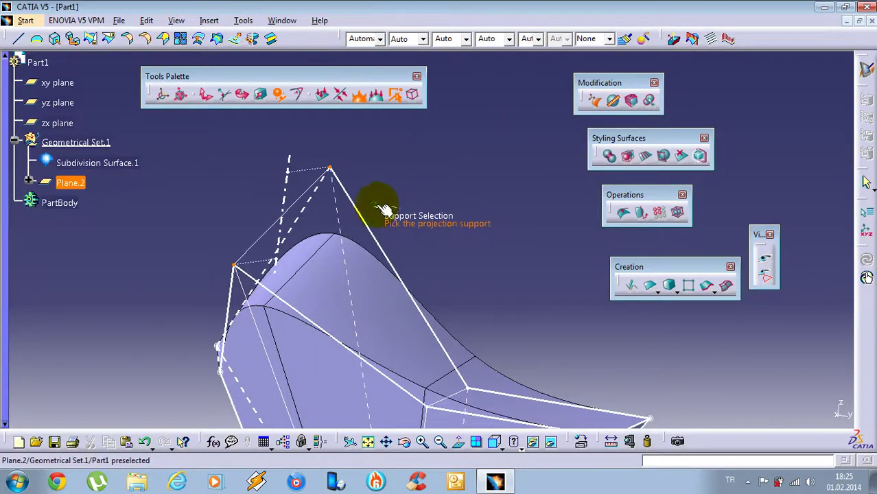
pyautogui.click(400, 213)
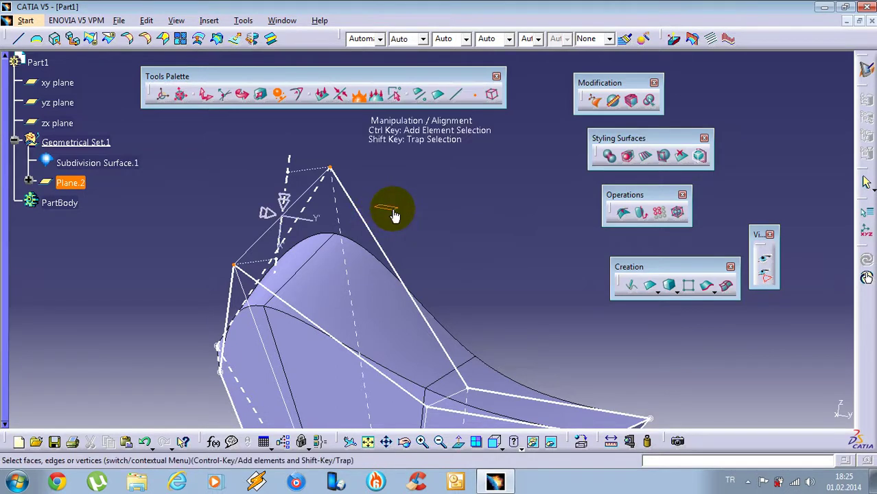
# Step: Try projecting the raised vertices vertically onto the level of the offset plane, and undo the alignment
pyautogui.click(762, 260)
pyautogui.click(298, 320)
pyautogui.click(764, 263)
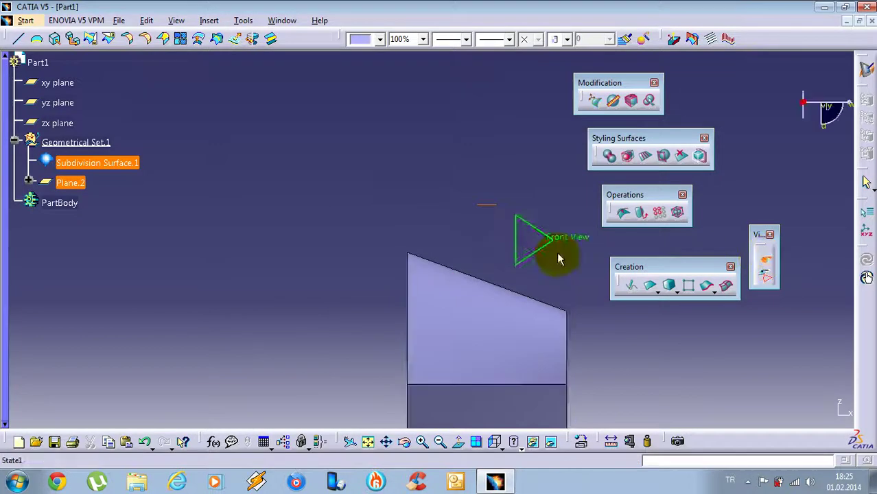
pyautogui.click(558, 256)
pyautogui.moveTo(219, 151); pyautogui.dragTo(336, 290)
pyautogui.rightClick(344, 151)
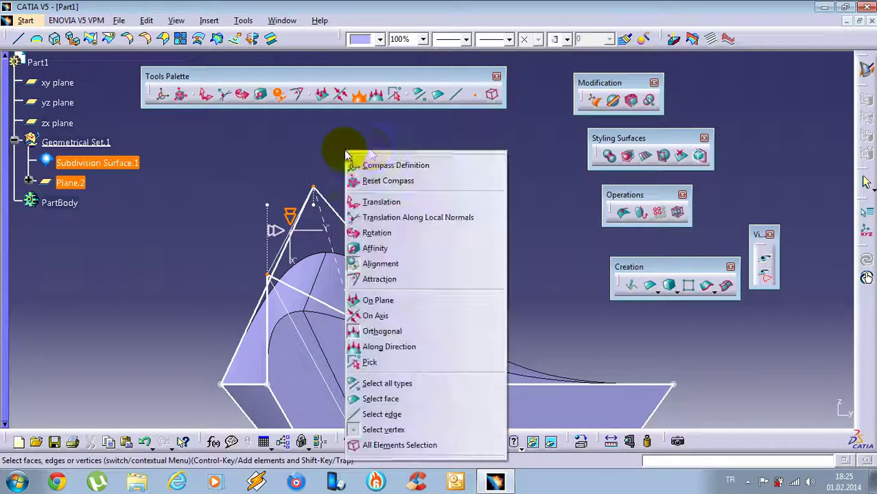
pyautogui.click(347, 84)
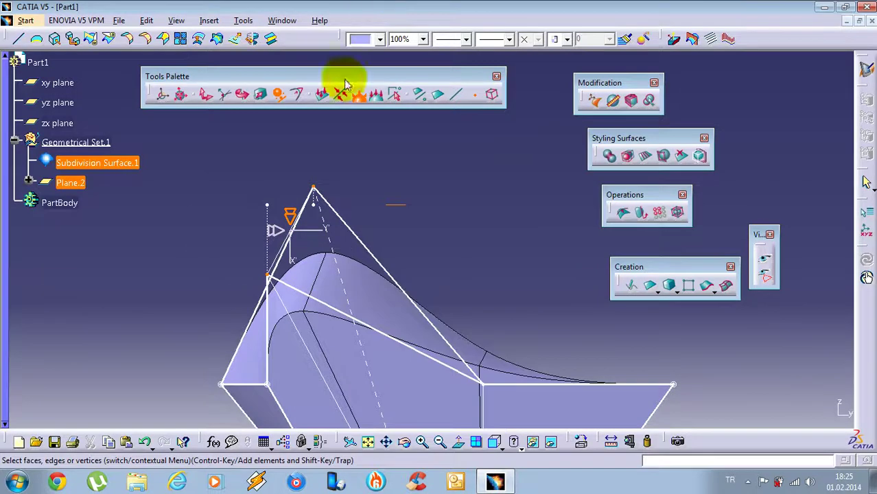
pyautogui.click(289, 213)
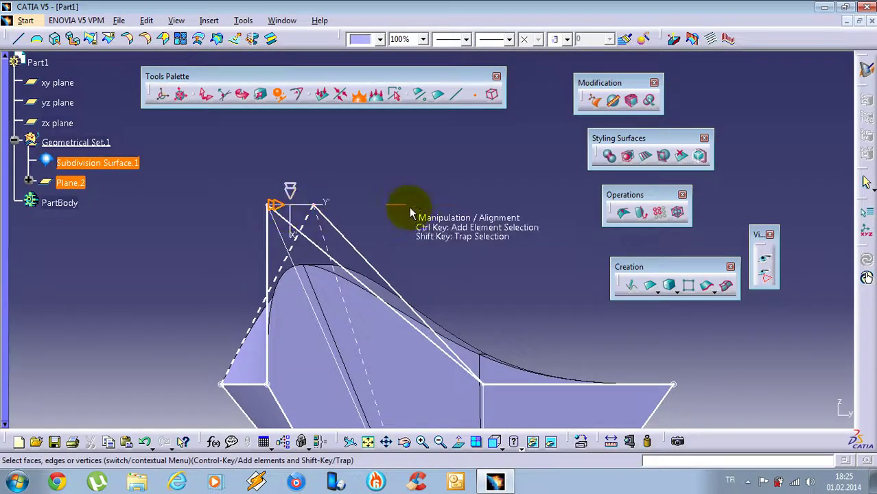
pyautogui.moveTo(476, 221); pyautogui.dragTo(391, 289, button='middle')
pyautogui.scroll(-1, 391, 289)
pyautogui.hotkey('ctrl', 'z')
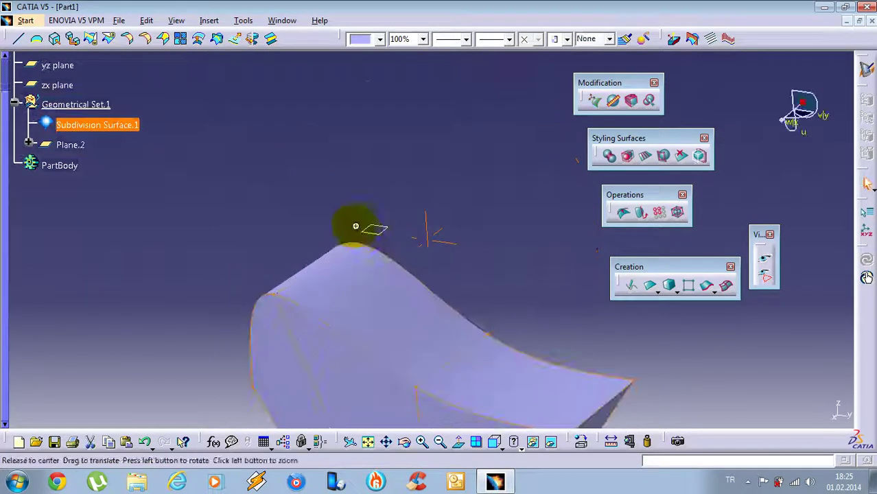
pyautogui.click(314, 103)
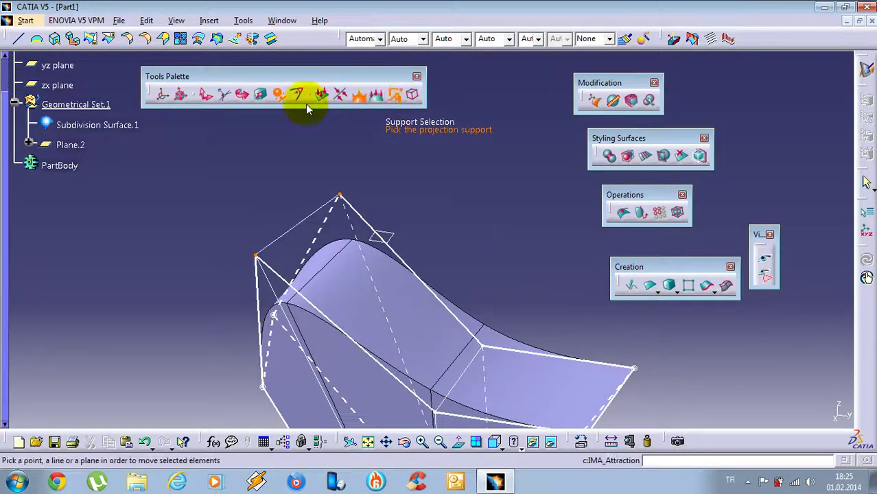
pyautogui.click(297, 100)
pyautogui.moveTo(383, 193); pyautogui.dragTo(412, 229, button='middle')
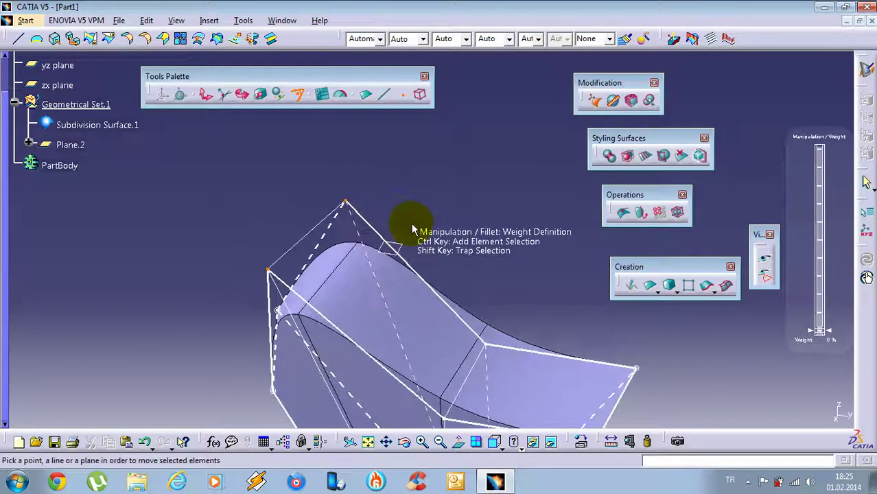
pyautogui.press('Escape')
pyautogui.moveTo(444, 254); pyautogui.dragTo(464, 283, button='middle')
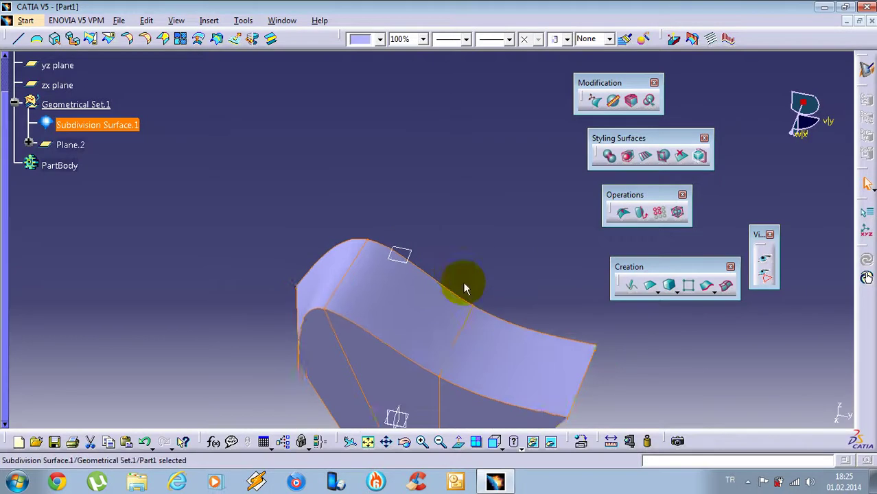
# Step: Delete the subdivision surface and the offset plane from the geometrical set
pyautogui.click(464, 283)
pyautogui.click(414, 306)
pyautogui.press('Delete')
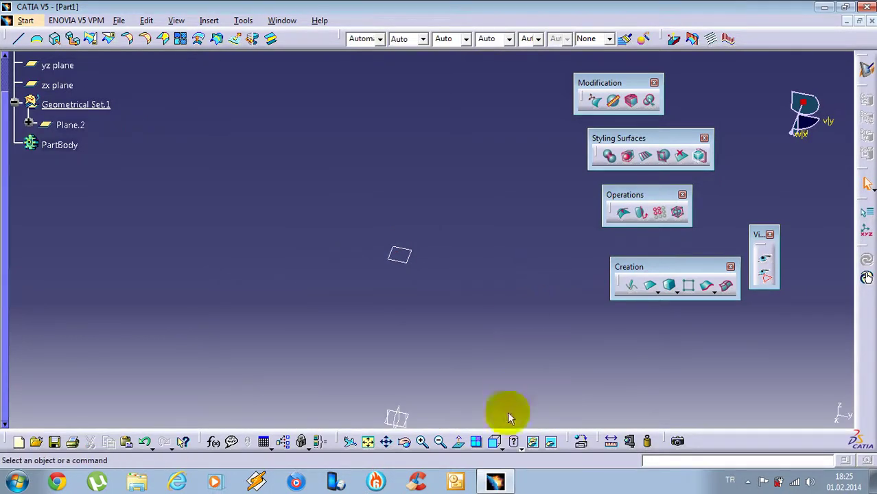
pyautogui.click(498, 444)
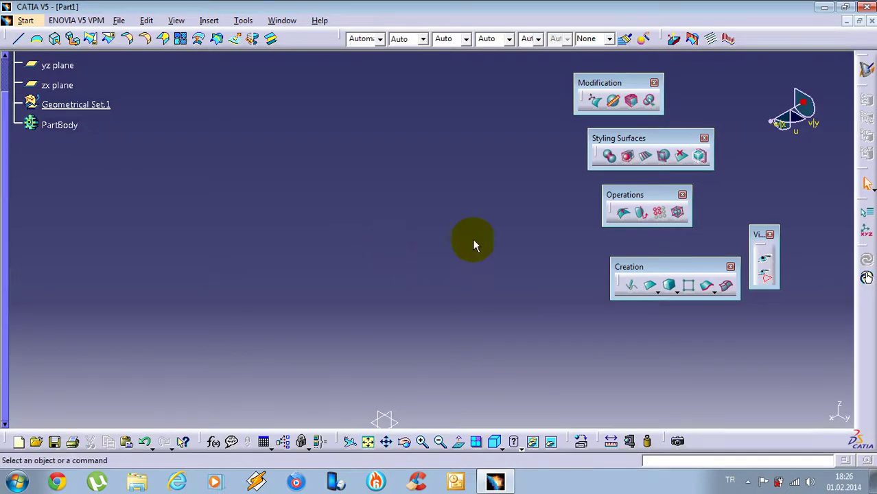
# Step: Create a subdivision box and switch its manipulation mode to Attraction
pyautogui.click(672, 289)
pyautogui.moveTo(420, 328); pyautogui.dragTo(385, 290, button='middle')
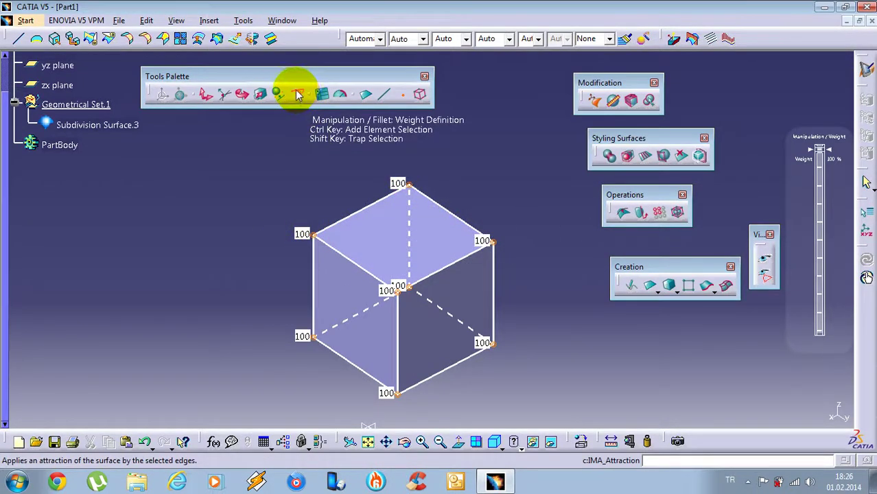
pyautogui.click(328, 125)
# Step: Select individual elements of the box to examine their Attraction weights
pyautogui.moveTo(347, 253); pyautogui.dragTo(331, 223, button='middle')
pyautogui.click(315, 188)
pyautogui.doubleClick(361, 252)
pyautogui.click(292, 249)
pyautogui.moveTo(346, 266); pyautogui.dragTo(351, 280, button='middle')
pyautogui.scroll(-1, 351, 280)
pyautogui.click(236, 221)
pyautogui.click(293, 186)
pyautogui.moveTo(431, 218); pyautogui.dragTo(384, 217, button='middle')
pyautogui.press('Escape')
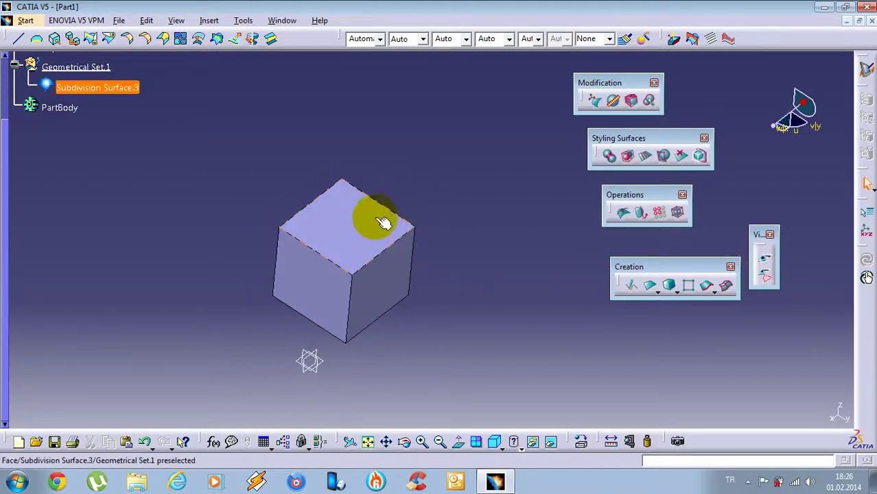
# Step: Select all mesh elements of the box and translate the whole box aside from the origin
pyautogui.doubleClick(359, 215)
pyautogui.rightClick(393, 173)
pyautogui.click(469, 408)
pyautogui.rightClick(449, 214)
pyautogui.click(483, 265)
pyautogui.moveTo(391, 288); pyautogui.dragTo(302, 248)
pyautogui.moveTo(361, 269); pyautogui.dragTo(424, 238, button='middle')
pyautogui.press('Escape')
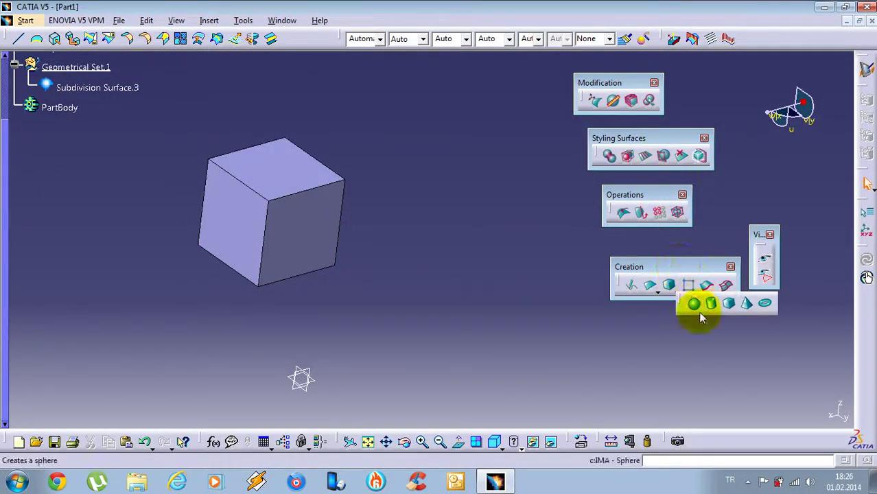
# Step: Create a subdivision sphere beside the box
pyautogui.moveTo(261, 267); pyautogui.dragTo(332, 287, button='middle')
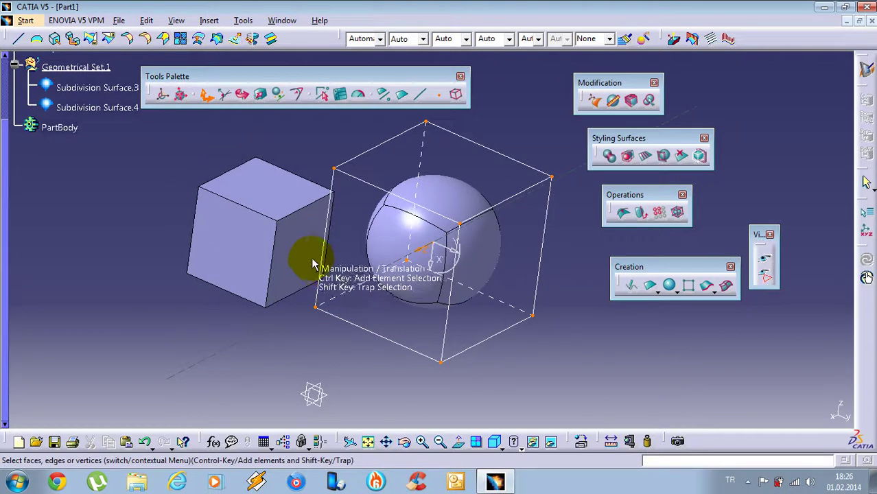
pyautogui.press('Escape')
# Step: Open the box for modification and select all of its edges
pyautogui.click(288, 143)
pyautogui.scroll(-1, 379, 214)
pyautogui.moveTo(288, 143); pyautogui.dragTo(369, 224, button='middle')
pyautogui.click(592, 101)
pyautogui.click(295, 280)
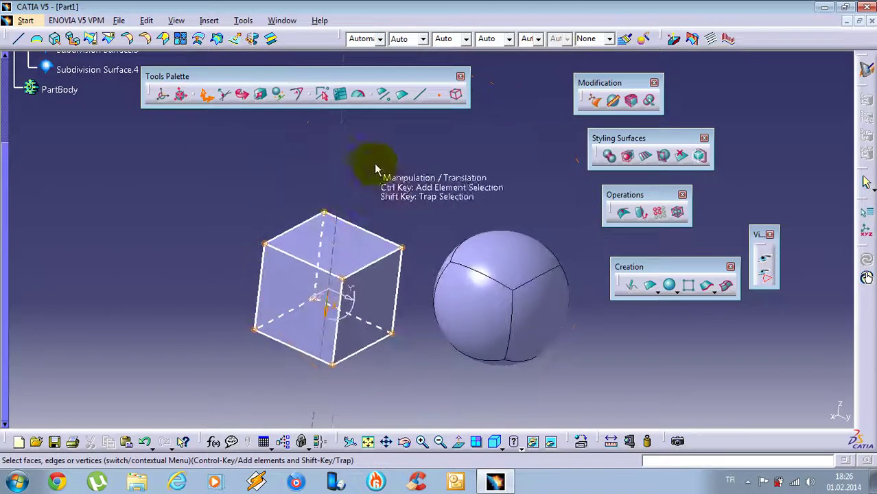
pyautogui.click(419, 98)
pyautogui.moveTo(335, 177); pyautogui.dragTo(310, 163, button='middle')
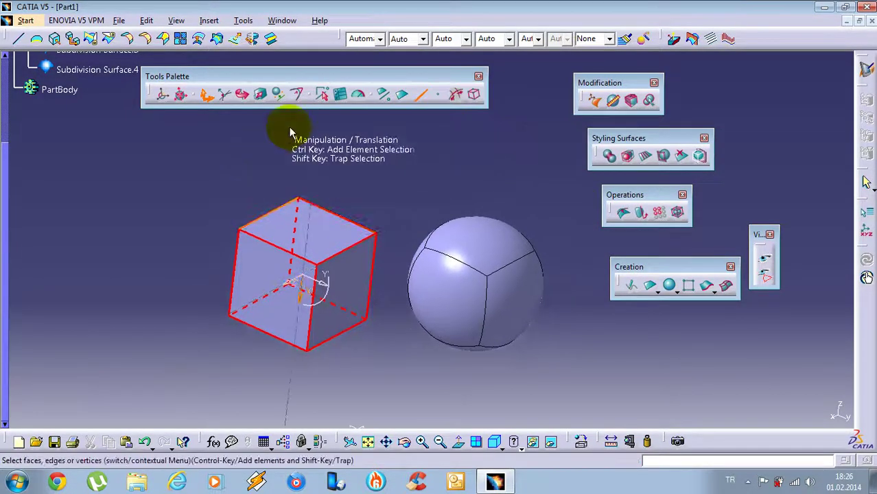
# Step: Try an Attraction weight of 0 % on all the box's edges and undo the change
pyautogui.click(293, 99)
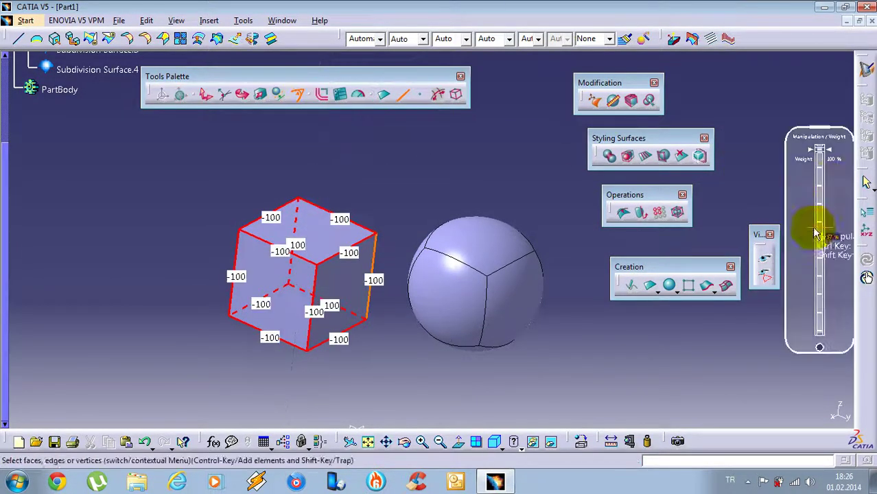
pyautogui.moveTo(835, 150); pyautogui.dragTo(836, 332)
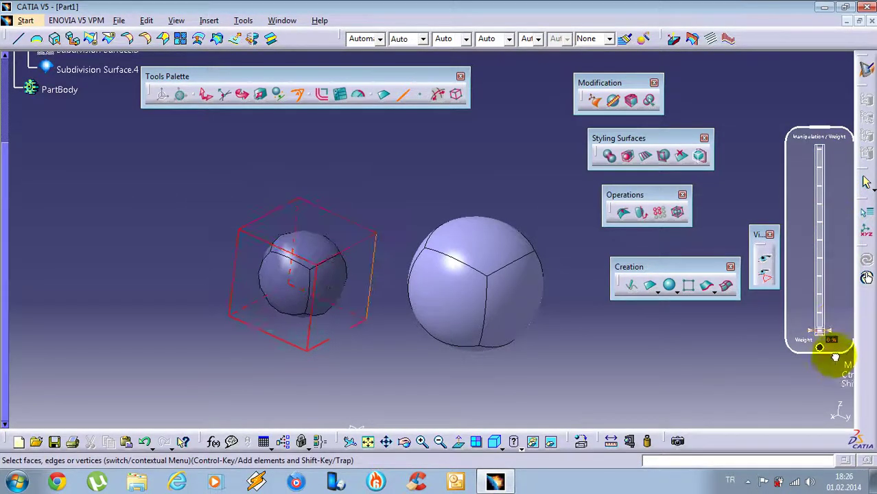
pyautogui.moveTo(435, 294); pyautogui.dragTo(447, 251, button='middle')
pyautogui.press('Escape')
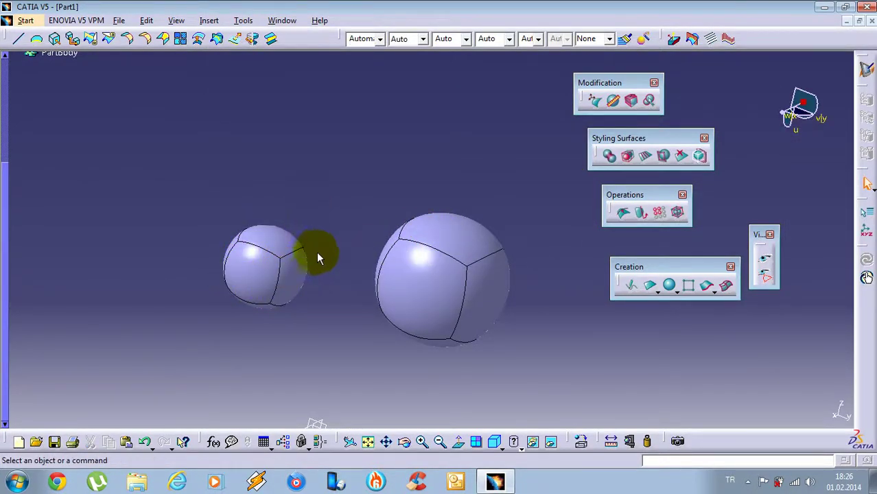
pyautogui.hotkey('ctrl', 'z')
# Step: Reopen the sphere for modification and set the Attraction weight of all its edges to 100 %
pyautogui.click(242, 185)
pyautogui.moveTo(384, 267); pyautogui.dragTo(400, 272, button='middle')
pyautogui.doubleClick(462, 244)
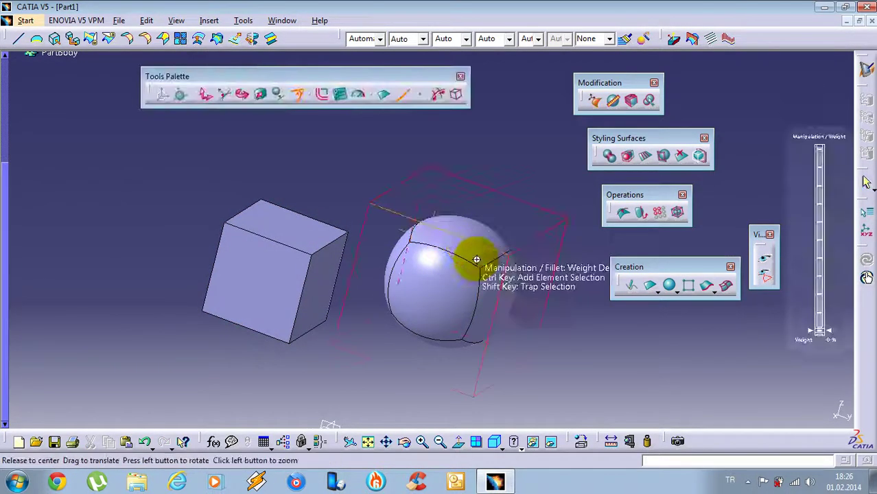
pyautogui.moveTo(476, 260); pyautogui.dragTo(437, 261, button='middle')
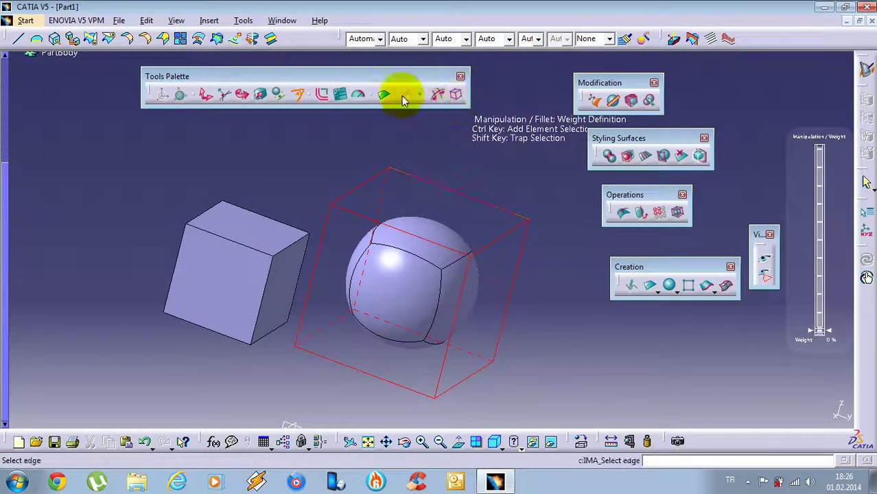
pyautogui.moveTo(831, 332); pyautogui.dragTo(831, 126)
pyautogui.moveTo(454, 253); pyautogui.dragTo(379, 249, button='middle')
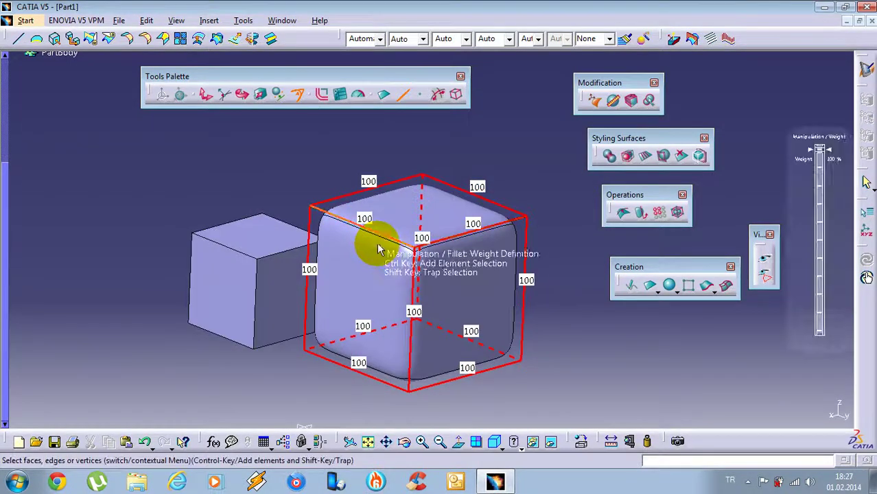
# Step: Exit the modification and undo both the sphere's weight change and its creation
pyautogui.click(277, 142)
pyautogui.click(278, 141)
pyautogui.moveTo(333, 193); pyautogui.dragTo(414, 250, button='middle')
pyautogui.click(422, 257)
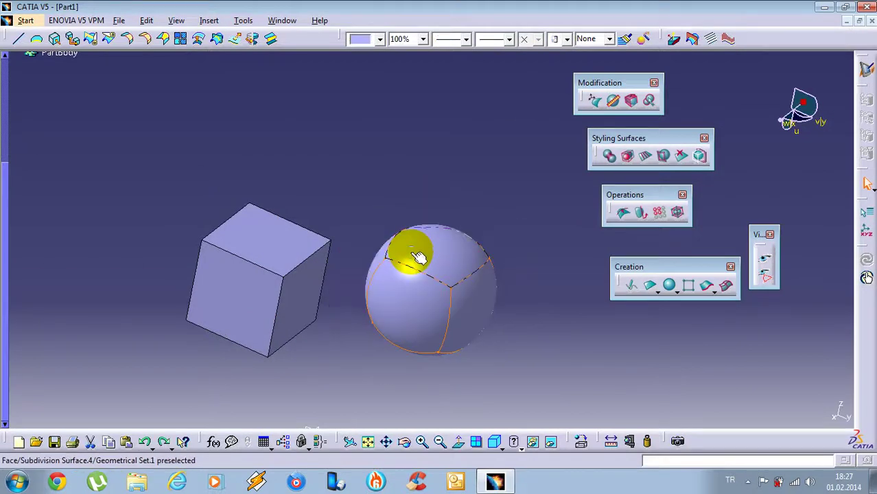
pyautogui.hotkey('ctrl', 'z')
pyautogui.hotkey('ctrl', 'z')
pyautogui.moveTo(413, 255); pyautogui.dragTo(446, 263, button='middle')
pyautogui.click(387, 199)
pyautogui.click(494, 441)
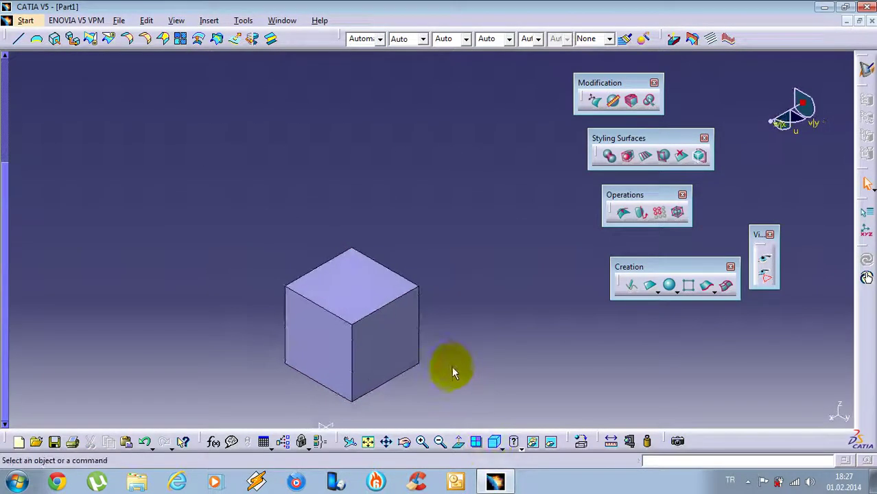
# Step: Center the specification tree on the box's subdivision surface
pyautogui.hotkey('ctrl', 'f')
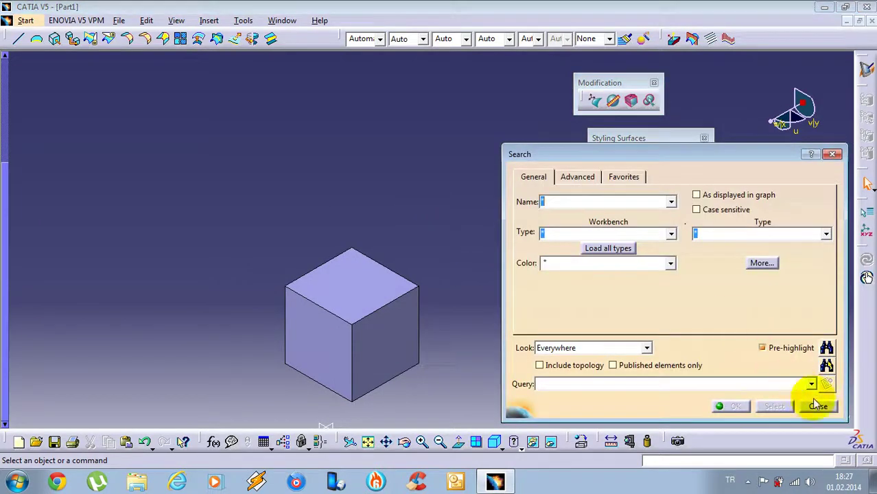
pyautogui.click(817, 406)
pyautogui.click(361, 271)
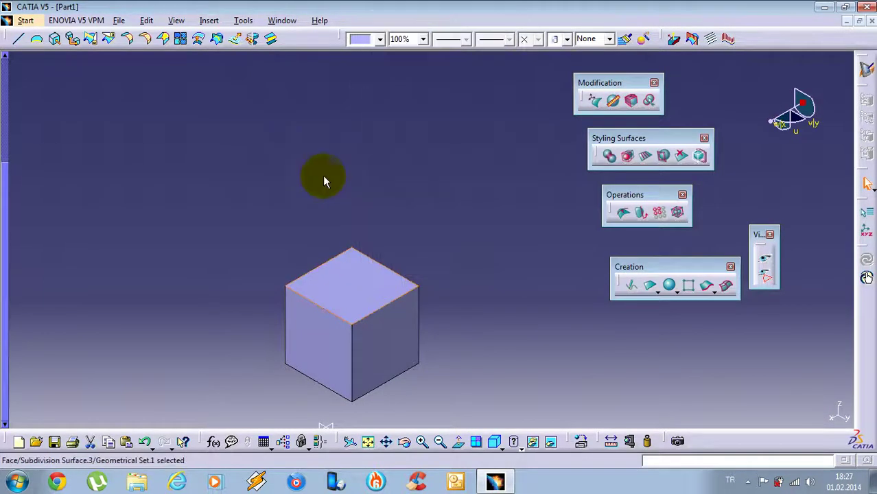
pyautogui.rightClick(350, 205)
pyautogui.click(392, 216)
pyautogui.rightClick(354, 276)
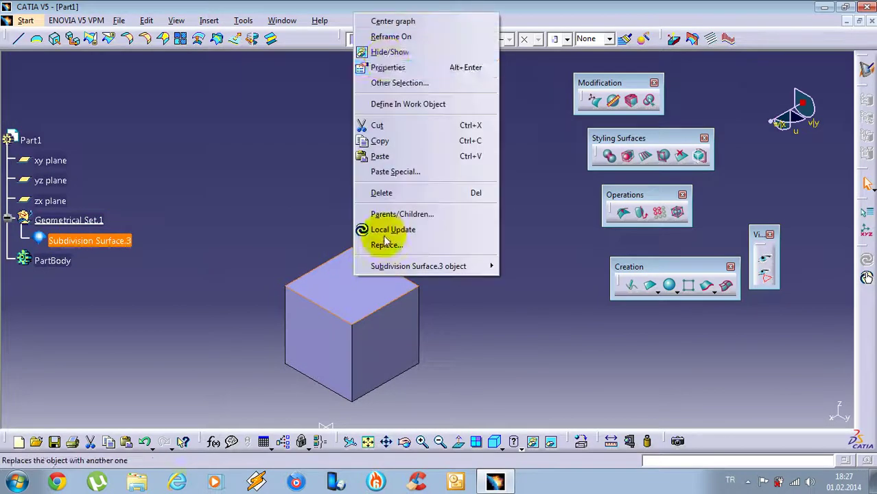
pyautogui.click(388, 24)
# Step: Open the box for modification and examine the manipulation and selection options offered for its edges
pyautogui.moveTo(381, 267); pyautogui.dragTo(390, 162, button='middle')
pyautogui.click(433, 168)
pyautogui.doubleClick(439, 203)
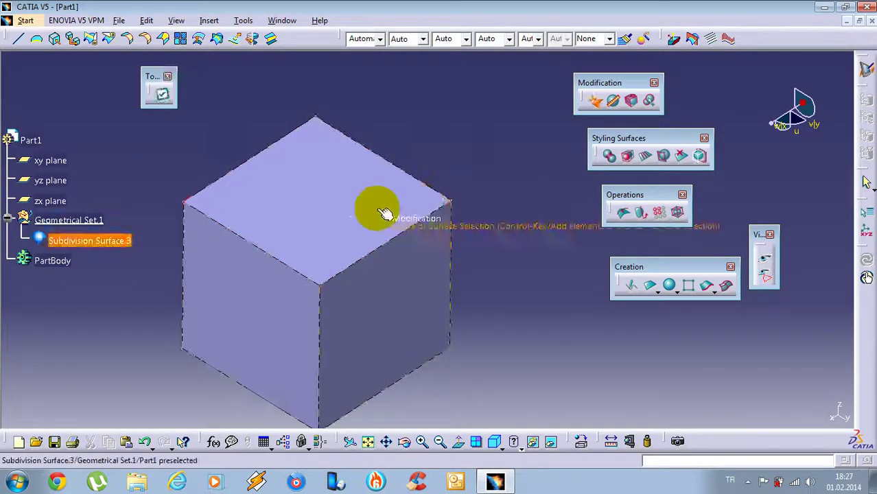
pyautogui.moveTo(369, 197); pyautogui.dragTo(410, 216, button='middle')
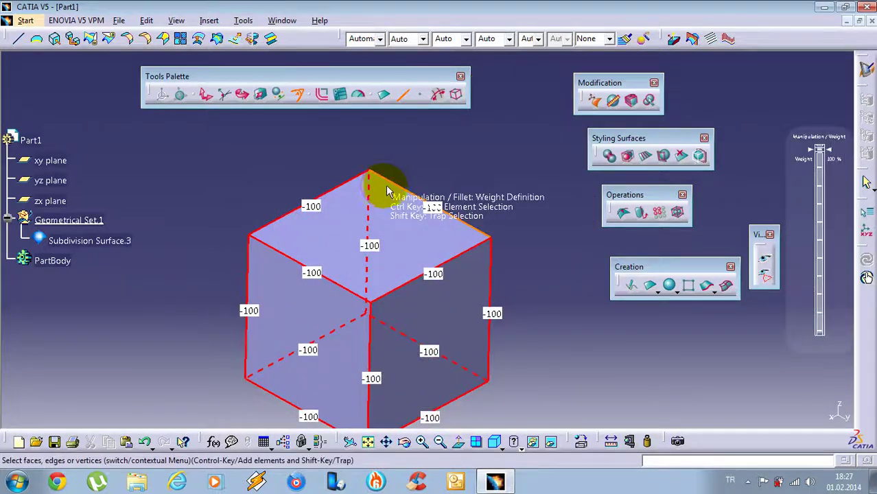
pyautogui.rightClick(287, 168)
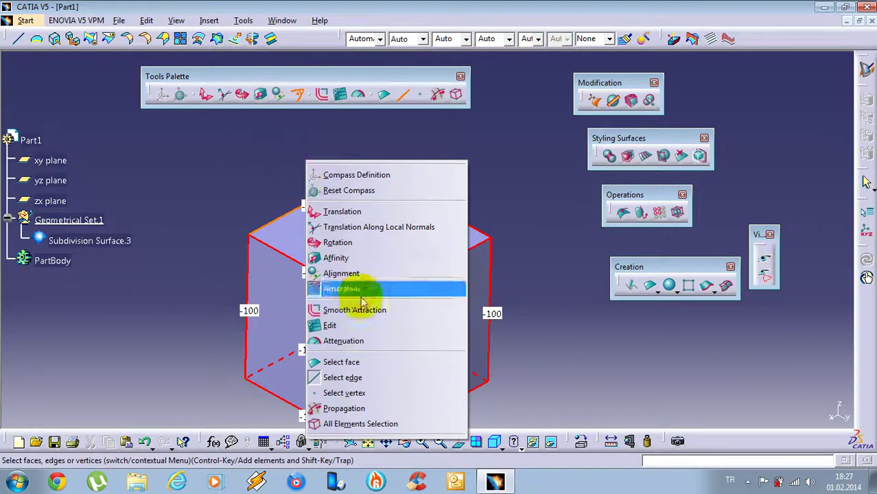
pyautogui.click(502, 172)
pyautogui.moveTo(398, 237); pyautogui.dragTo(461, 300, button='middle')
pyautogui.press('Escape')
# Step: Create a subdivision sphere, set all its edges to an Attraction weight of 100 %, and apply Sharpen Attraction
pyautogui.moveTo(461, 299); pyautogui.dragTo(350, 254, button='middle')
pyautogui.click(670, 285)
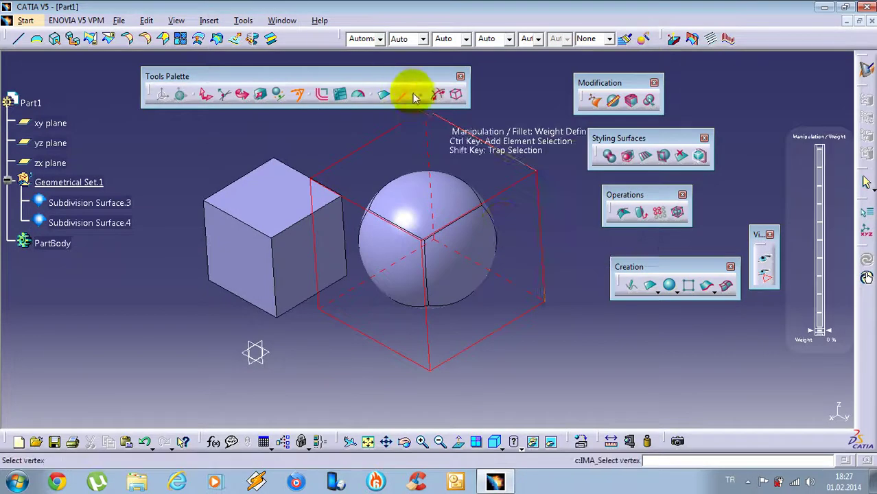
pyautogui.moveTo(828, 332); pyautogui.dragTo(830, 98)
pyautogui.click(322, 95)
pyautogui.moveTo(440, 228); pyautogui.dragTo(455, 207, button='middle')
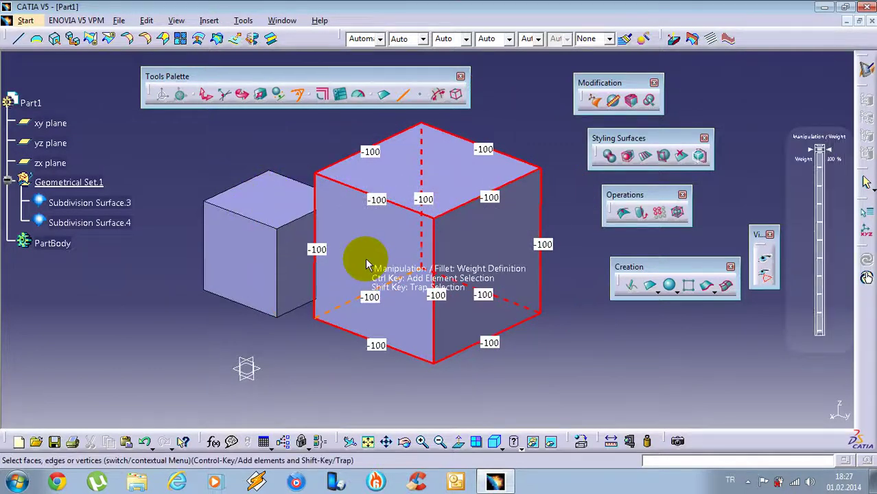
# Step: Exit the modification and delete the sharpened sphere
pyautogui.click(493, 354)
pyautogui.moveTo(453, 295); pyautogui.dragTo(495, 269, button='middle')
pyautogui.press('Delete')
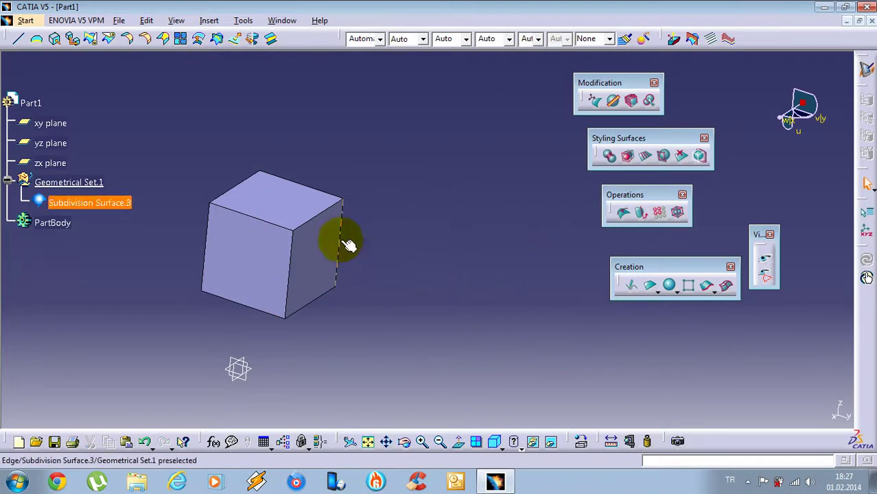
# Step: Create another subdivision sphere beside the box and set the Attraction weight of all its edges to 100 %
pyautogui.click(670, 285)
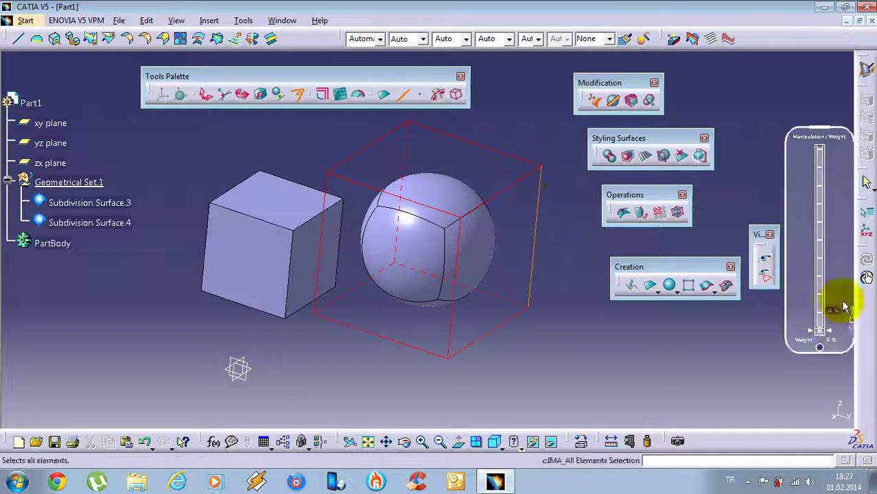
pyautogui.moveTo(827, 331); pyautogui.dragTo(831, 115)
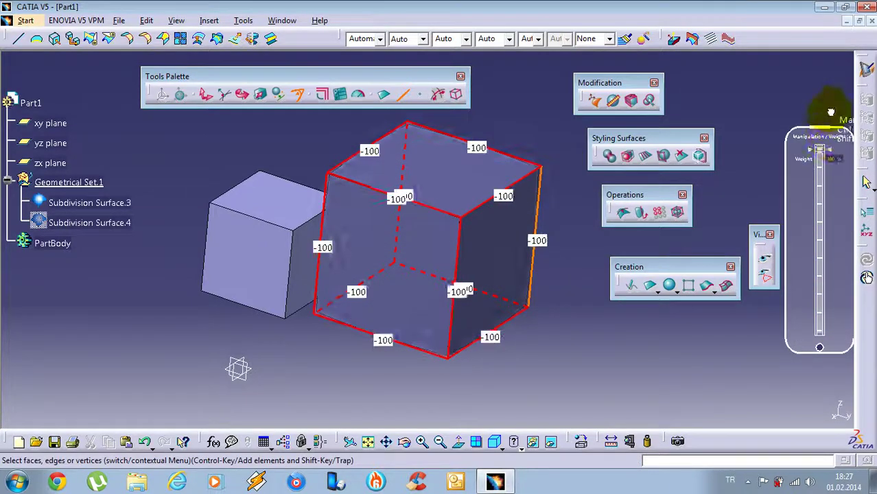
pyautogui.moveTo(523, 223); pyautogui.dragTo(440, 220, button='middle')
# Step: Alternate the sphere's edges repeatedly between Sharpen Attraction and Smooth Attraction to compare the two shapes
pyautogui.click(324, 98)
pyautogui.click(324, 98)
pyautogui.click(323, 98)
pyautogui.click(323, 98)
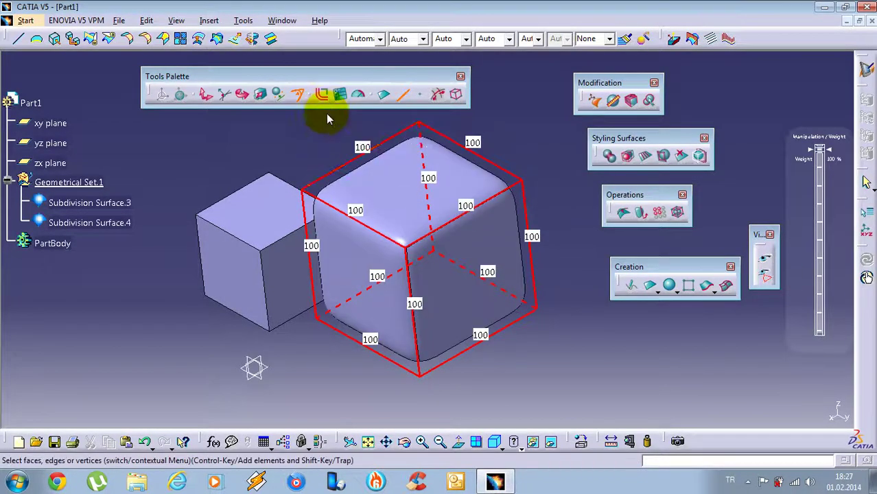
pyautogui.click(322, 97)
pyautogui.click(323, 99)
pyautogui.click(323, 99)
pyautogui.click(322, 99)
pyautogui.click(323, 99)
pyautogui.click(323, 100)
pyautogui.click(323, 101)
pyautogui.click(323, 101)
pyautogui.moveTo(422, 159); pyautogui.dragTo(469, 197, button='middle')
# Step: Reopen the sharpened sphere and edit the Attraction weight of all its edges to 50
pyautogui.press('Escape')
pyautogui.moveTo(367, 196); pyautogui.dragTo(357, 173, button='middle')
pyautogui.click(403, 218)
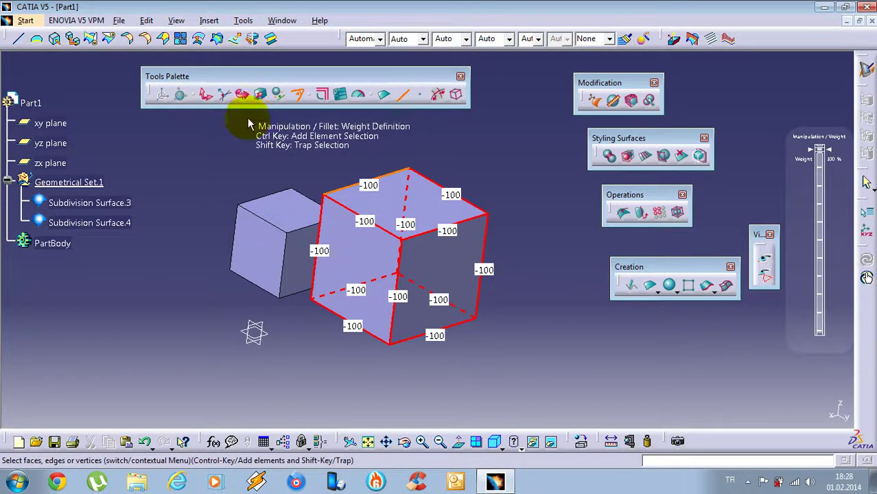
pyautogui.click(340, 98)
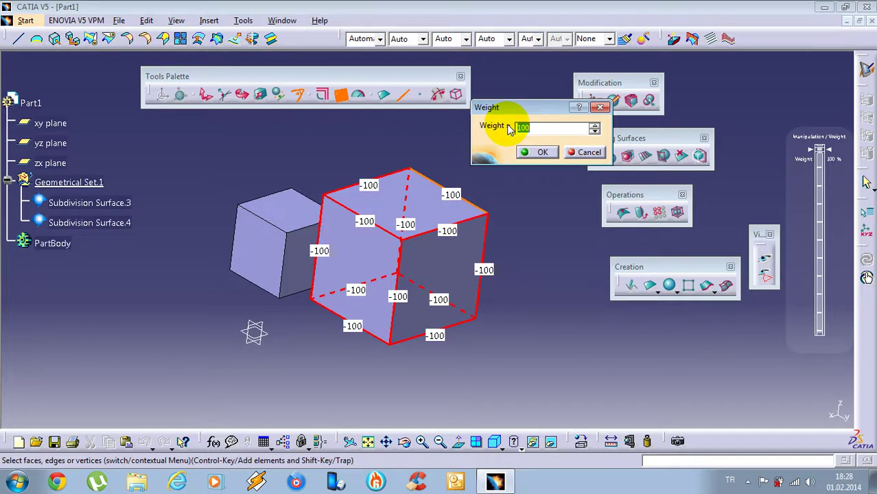
pyautogui.write('50')
pyautogui.press('Return')
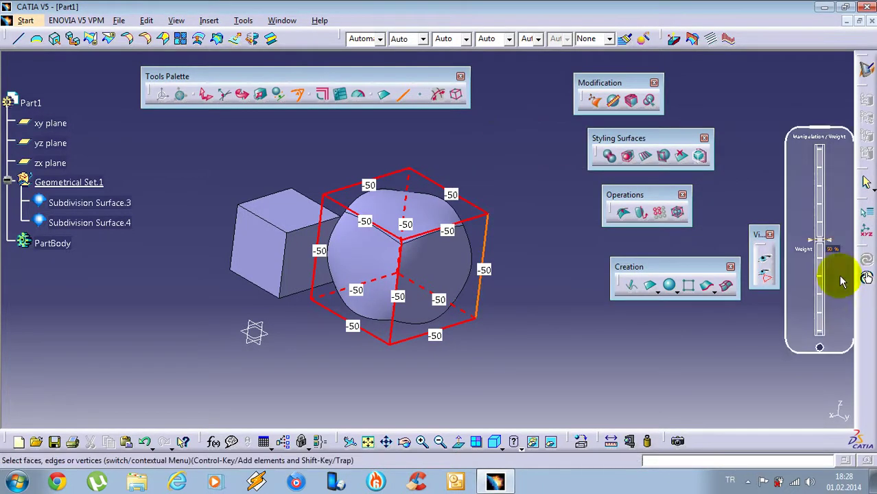
# Step: Edit the Attraction weight of all the sphere's edges to 75
pyautogui.click(347, 99)
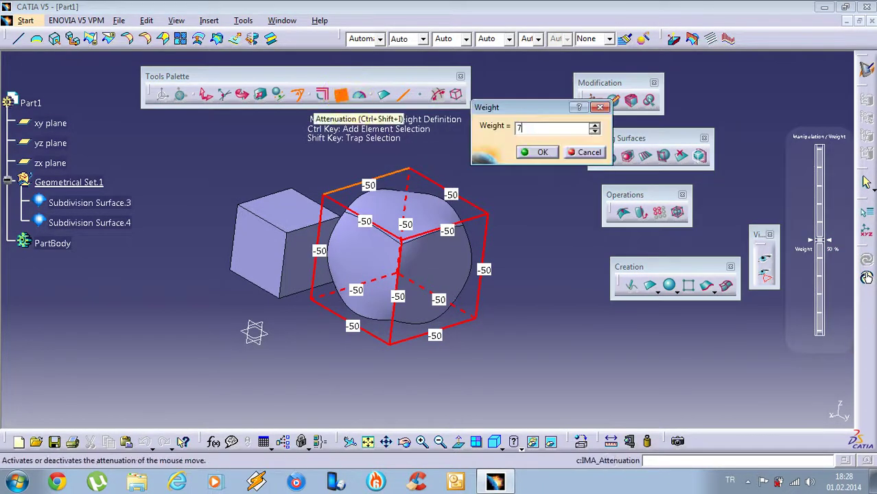
pyautogui.write('75')
pyautogui.press('Return')
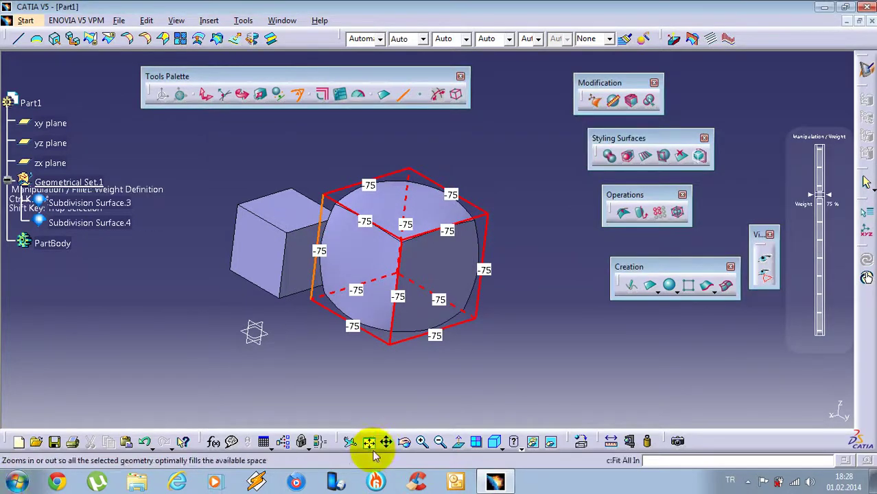
pyautogui.moveTo(332, 273); pyautogui.dragTo(396, 223, button='middle')
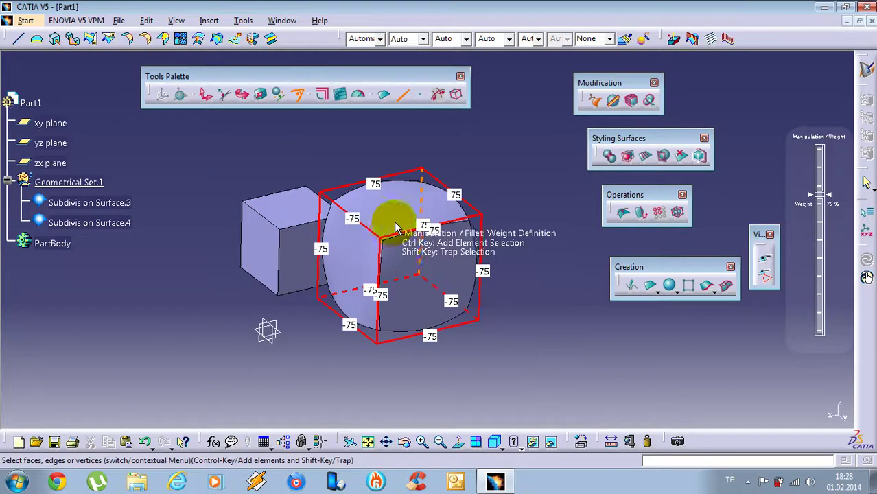
pyautogui.click(354, 135)
pyautogui.click(394, 209)
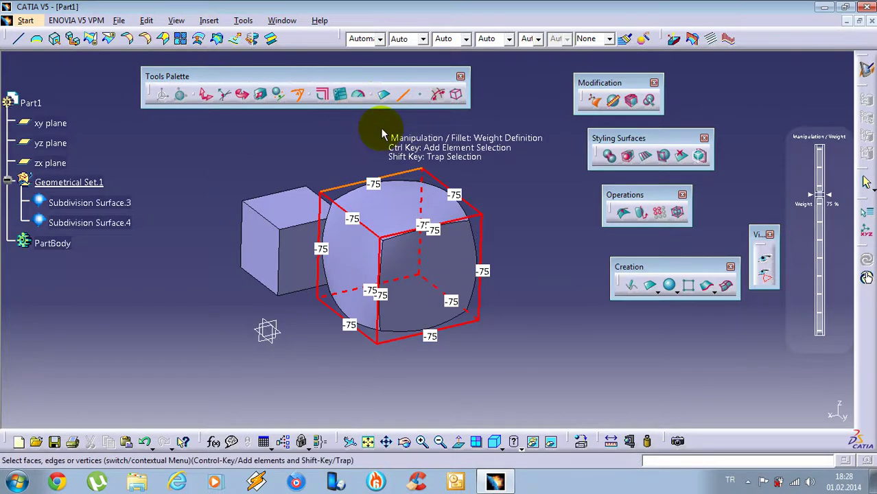
# Step: Exit the modification and delete the sphere next to the box
pyautogui.press('Escape')
pyautogui.click(767, 262)
pyautogui.click(208, 333)
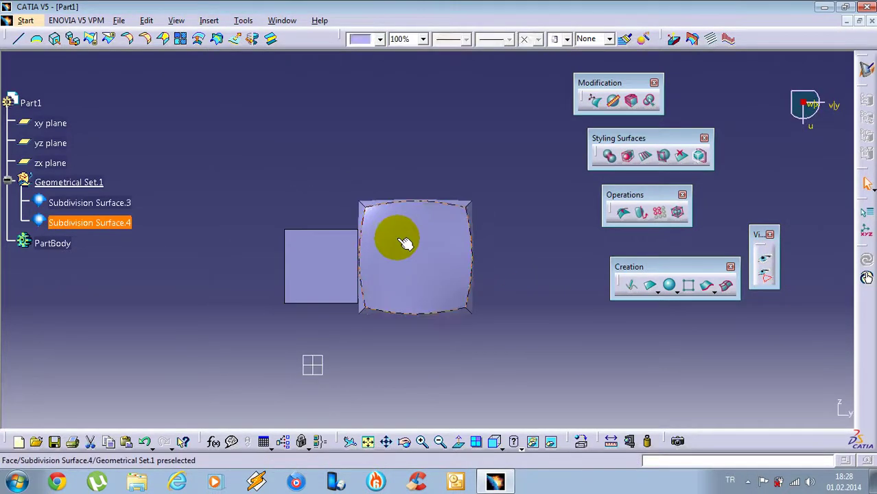
pyautogui.press('Delete')
# Step: Open the box for modification, restrict selection to vertices, and select its top vertices
pyautogui.click(595, 101)
pyautogui.keyDown('ctrl'); pyautogui.moveTo(360, 324); pyautogui.dragTo(405, 280, button='middle'); pyautogui.keyUp('ctrl')
pyautogui.click(296, 254)
pyautogui.rightClick(354, 119)
pyautogui.click(526, 376)
pyautogui.rightClick(429, 217)
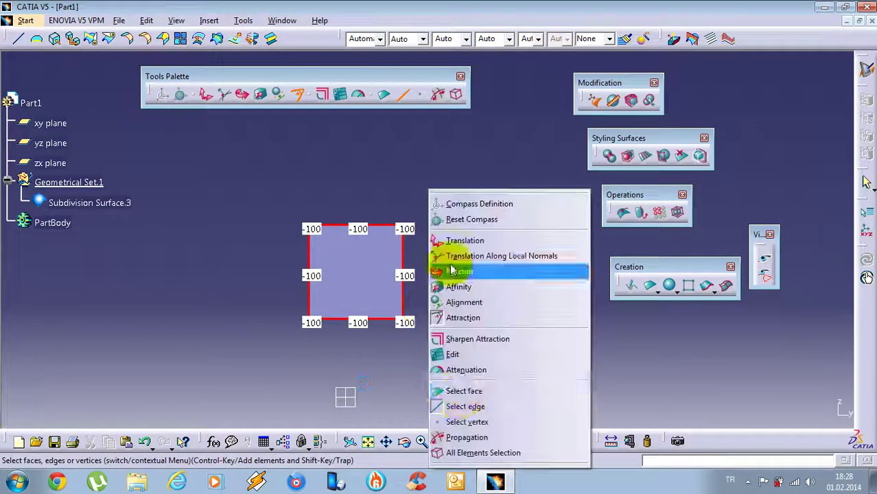
pyautogui.click(463, 421)
pyautogui.keyDown('ctrl'); pyautogui.moveTo(353, 287); pyautogui.dragTo(336, 265, button='middle'); pyautogui.keyUp('ctrl')
pyautogui.moveTo(267, 206); pyautogui.dragTo(411, 272)
# Step: Switch the manipulation of the box's selected top vertices to Translation
pyautogui.moveTo(379, 222); pyautogui.dragTo(425, 248, button='middle')
pyautogui.rightClick(399, 178)
pyautogui.click(435, 231)
pyautogui.keyDown('ctrl'); pyautogui.moveTo(364, 163); pyautogui.dragTo(384, 195, button='middle'); pyautogui.keyUp('ctrl')
pyautogui.moveTo(398, 223); pyautogui.dragTo(405, 262, button='middle')
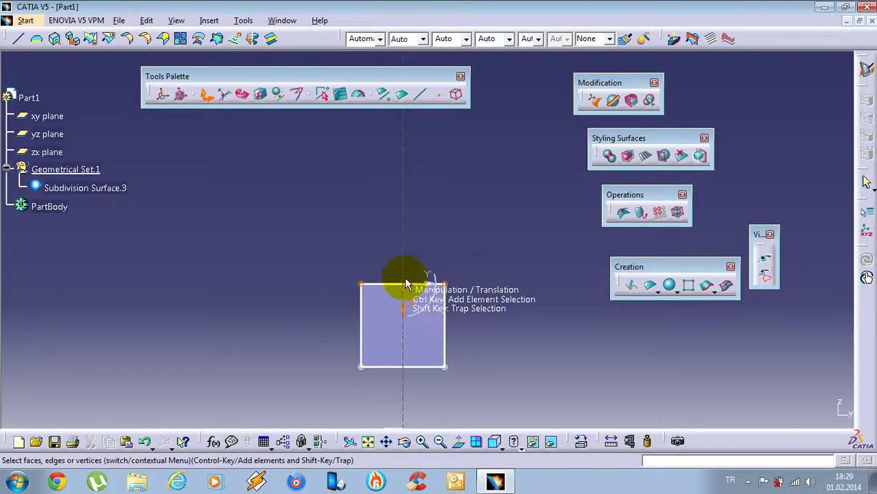
# Step: Translate the box's top vertices far upward without attenuation and undo the moves
pyautogui.moveTo(403, 321); pyautogui.dragTo(408, 157)
pyautogui.moveTo(462, 181); pyautogui.dragTo(476, 329, button='middle')
pyautogui.moveTo(418, 292); pyautogui.dragTo(419, 157)
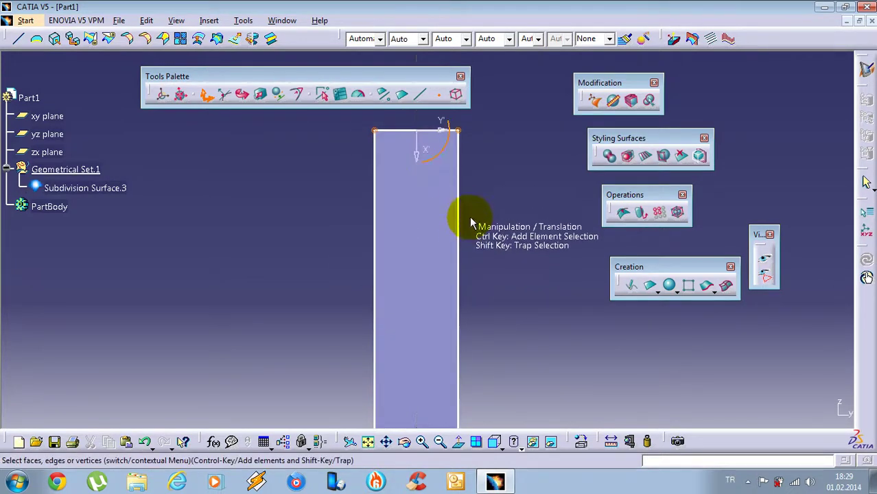
pyautogui.hotkey('ctrl', 'z')
pyautogui.hotkey('ctrl', 'z')
pyautogui.keyDown('ctrl'); pyautogui.moveTo(470, 221); pyautogui.dragTo(428, 393, button='middle'); pyautogui.keyUp('ctrl')
pyautogui.hotkey('ctrl', 'z')
pyautogui.moveTo(440, 302); pyautogui.dragTo(414, 335, button='middle')
pyautogui.moveTo(393, 356); pyautogui.dragTo(368, 125)
pyautogui.hotkey('ctrl', 'z')
# Step: Turn on Attenuation for moving the box's top vertices
pyautogui.moveTo(446, 307); pyautogui.dragTo(443, 264, button='middle')
pyautogui.keyDown('ctrl'); pyautogui.moveTo(441, 266); pyautogui.dragTo(422, 237, button='middle'); pyautogui.keyUp('ctrl')
pyautogui.moveTo(390, 298); pyautogui.dragTo(400, 215, button='middle')
pyautogui.rightClick(383, 134)
pyautogui.click(413, 317)
# Step: Translate the box's top vertices upward to test the effect of Attenuation, undoing each move
pyautogui.keyDown('ctrl'); pyautogui.moveTo(415, 318); pyautogui.dragTo(416, 274, button='middle'); pyautogui.keyUp('ctrl')
pyautogui.keyDown('ctrl'); pyautogui.moveTo(381, 210); pyautogui.dragTo(408, 237, button='middle'); pyautogui.keyUp('ctrl')
pyautogui.moveTo(408, 237); pyautogui.dragTo(433, 301, button='middle')
pyautogui.moveTo(420, 335); pyautogui.dragTo(429, 261)
pyautogui.hotkey('ctrl', 'z')
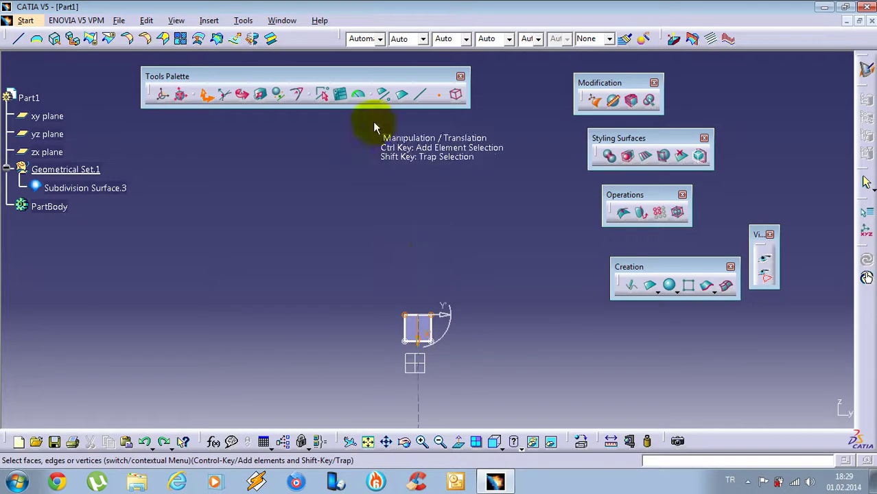
pyautogui.moveTo(427, 324); pyautogui.dragTo(435, 194)
pyautogui.hotkey('ctrl', 'z')
pyautogui.moveTo(488, 350); pyautogui.dragTo(357, 246, button='middle')
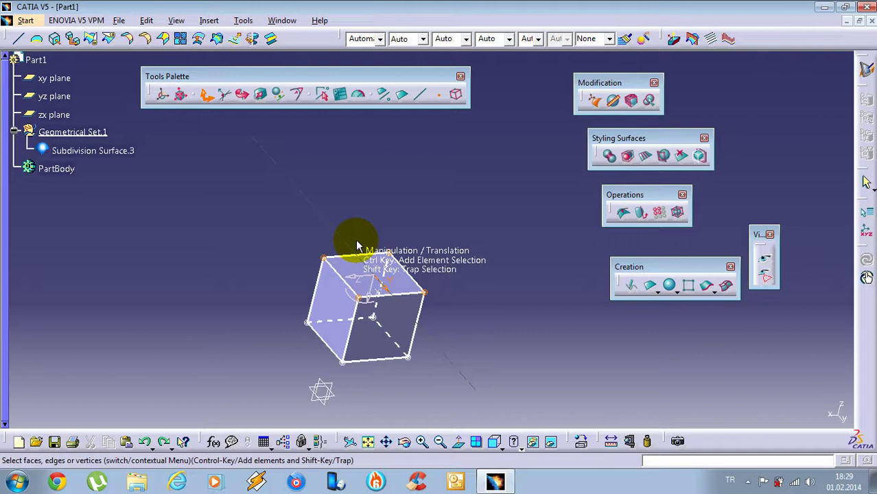
# Step: Reopen the box for modification and activate the Pick option for its selected top vertices
pyautogui.moveTo(357, 241)
pyautogui.mouseDown(button='middle')
pyautogui.moveTo(417, 255)
pyautogui.moveTo(367, 278)
pyautogui.moveTo(358, 255)
pyautogui.mouseUp(button='middle')
pyautogui.click(373, 203)
pyautogui.moveTo(374, 203); pyautogui.dragTo(353, 170, button='middle')
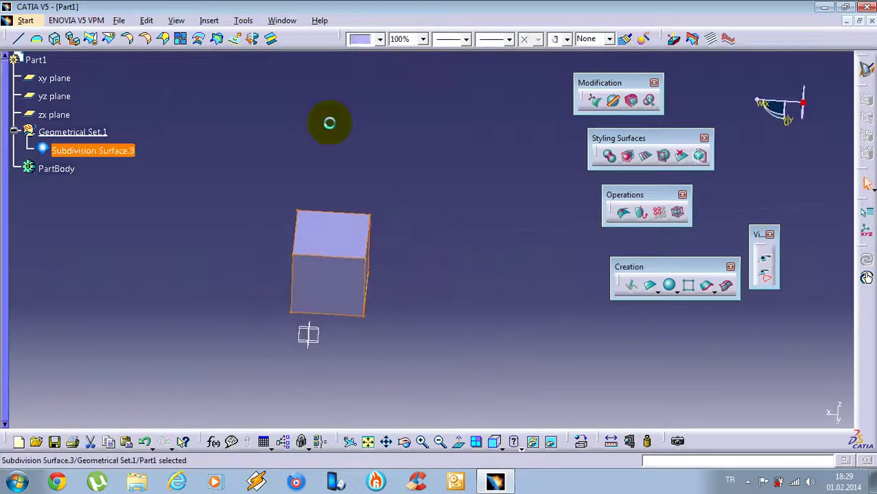
pyautogui.doubleClick(333, 252)
pyautogui.rightClick(368, 177)
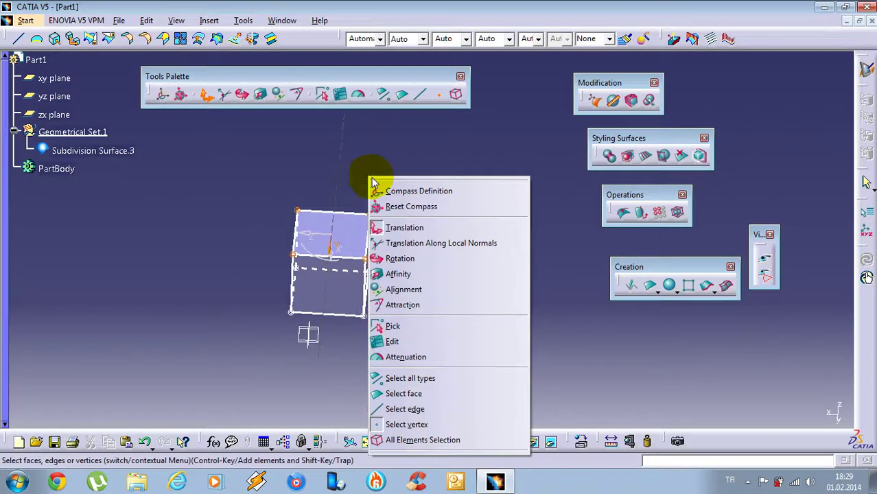
pyautogui.click(390, 336)
pyautogui.rightClick(393, 236)
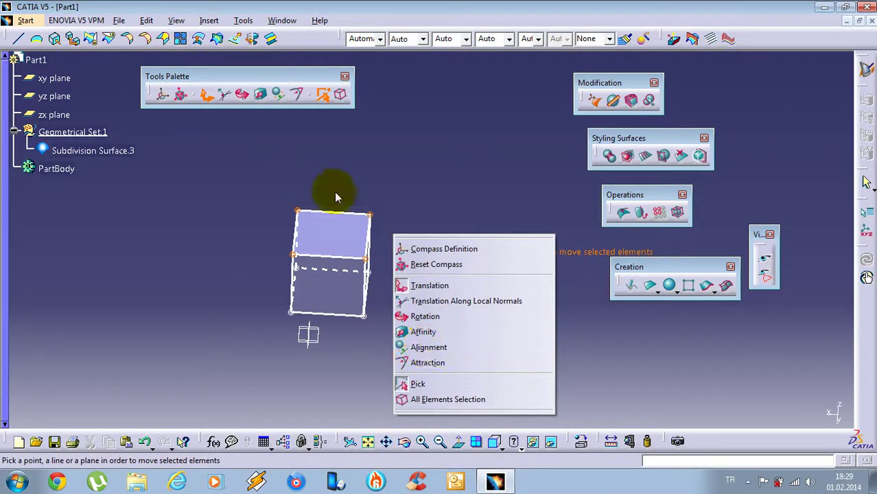
# Step: Try the Pick option on the box's top vertices, undo the move and leave the modification
pyautogui.click(332, 197)
pyautogui.click(369, 214)
pyautogui.moveTo(386, 273); pyautogui.dragTo(300, 233, button='middle')
pyautogui.moveTo(300, 212); pyautogui.dragTo(427, 262)
pyautogui.hotkey('ctrl', 'z')
pyautogui.moveTo(404, 248); pyautogui.dragTo(385, 254, button='middle')
pyautogui.click(453, 234)
pyautogui.click(391, 253)
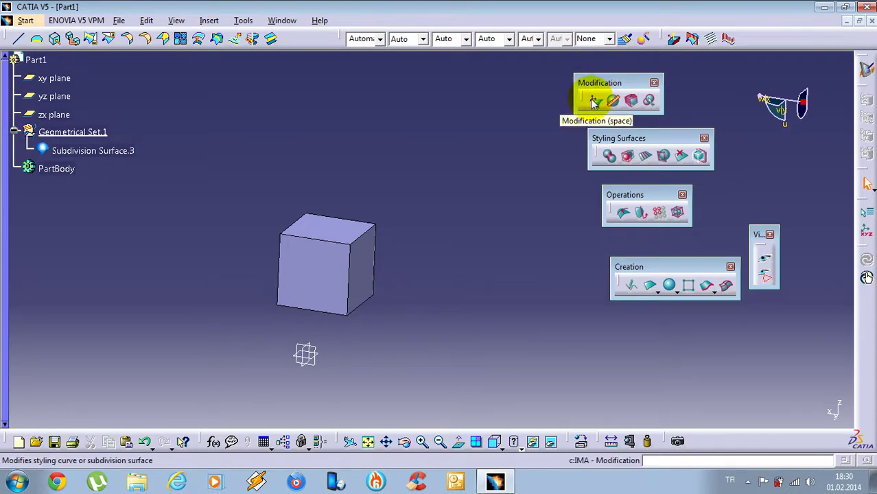
# Step: Start modifying the box's subdivision surface through its 2D dimensions
pyautogui.moveTo(361, 288); pyautogui.dragTo(376, 276, button='middle')
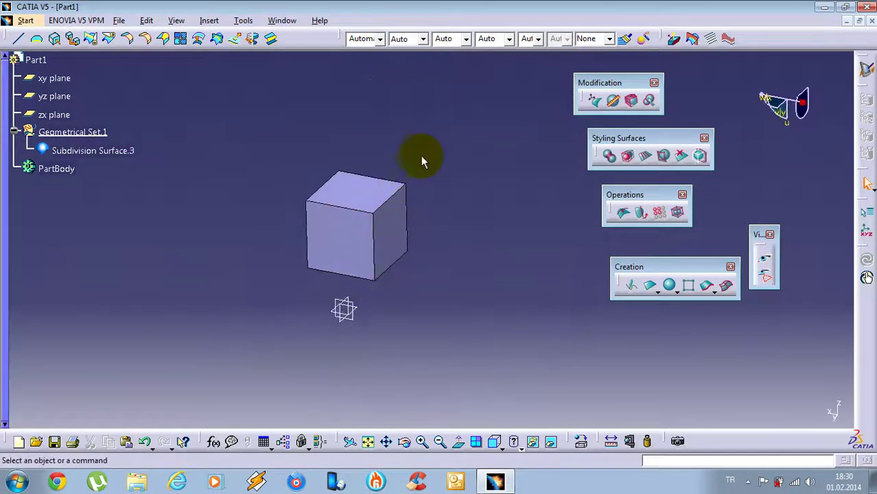
pyautogui.moveTo(329, 245)
pyautogui.mouseDown(button='middle')
pyautogui.moveTo(335, 254)
pyautogui.moveTo(324, 216)
pyautogui.moveTo(343, 242)
pyautogui.mouseUp(button='middle')
pyautogui.scroll(-1, 344, 241)
pyautogui.click(612, 100)
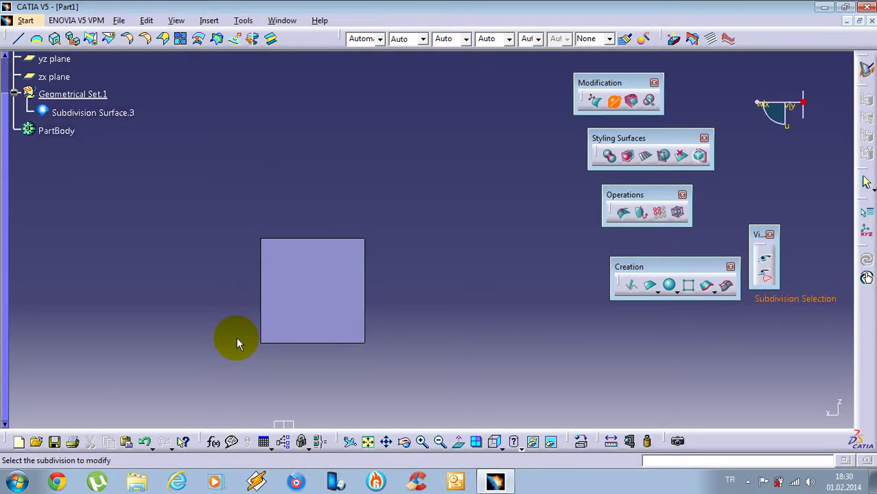
pyautogui.moveTo(175, 193); pyautogui.dragTo(247, 121, button='middle')
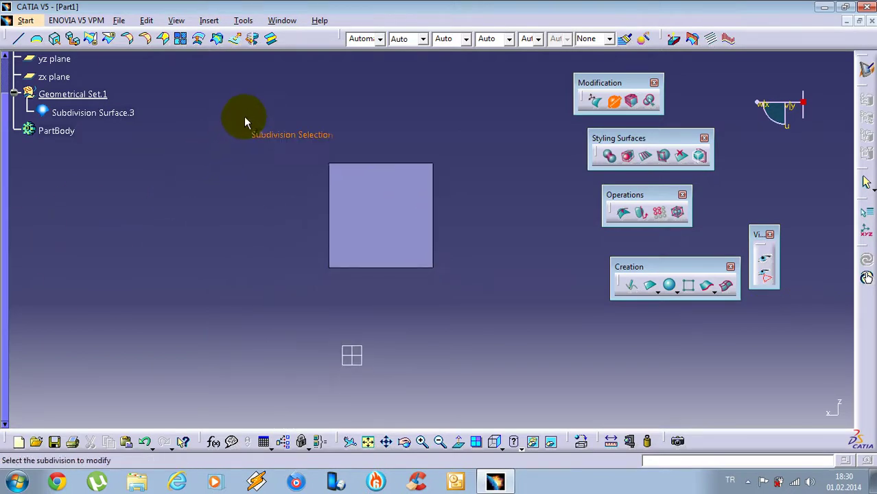
pyautogui.click(347, 188)
pyautogui.moveTo(276, 200); pyautogui.dragTo(289, 217, button='middle')
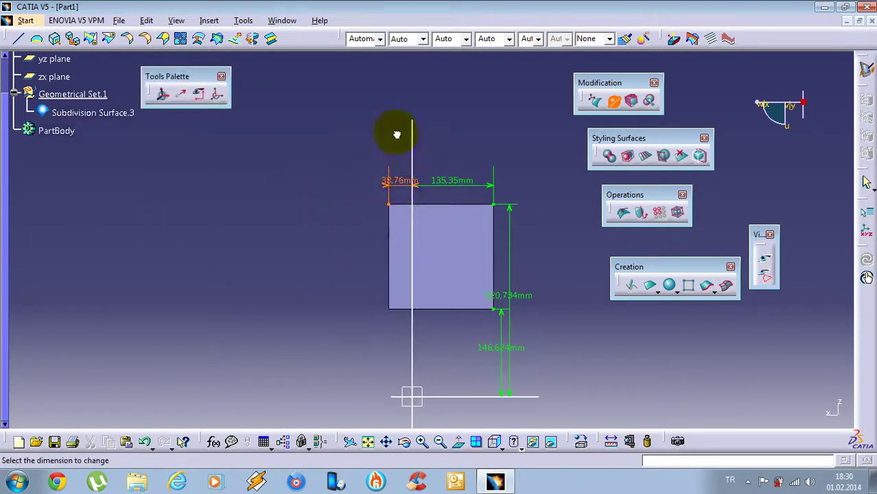
# Step: Set the box's width dimensions to 40 mm left and 140 mm right of the vertical axis
pyautogui.doubleClick(398, 180)
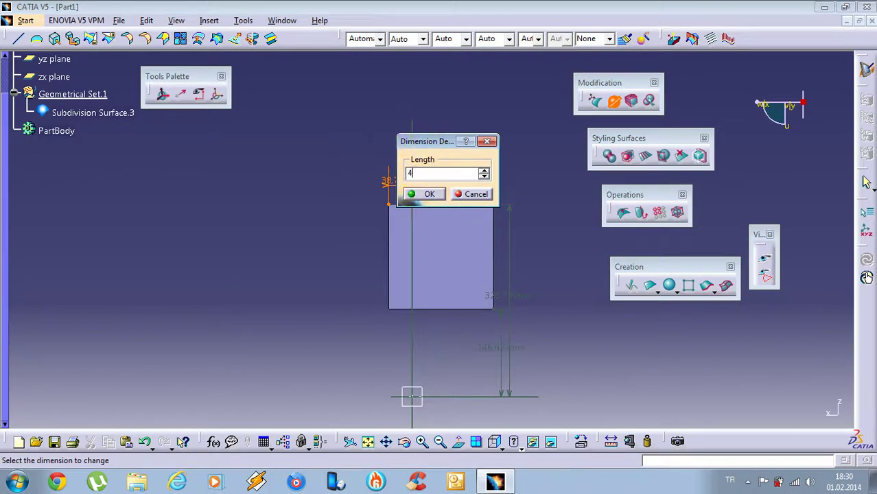
pyautogui.click(425, 194)
pyautogui.doubleClick(452, 180)
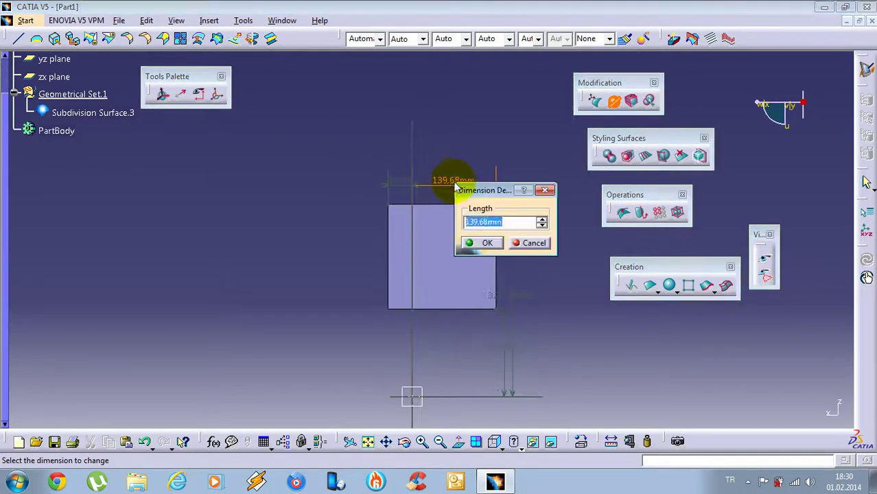
pyautogui.press('Return')
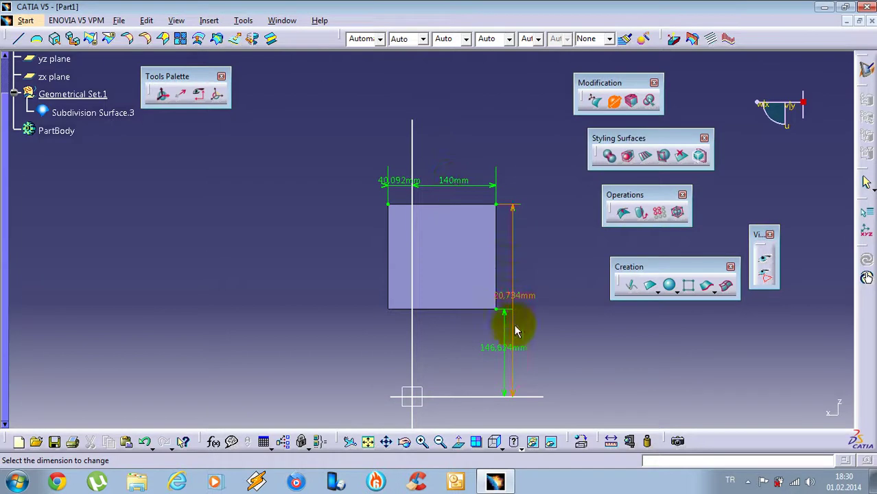
# Step: Set the height of the box's bottom edge to 70 mm and of its top edge to 140 mm
pyautogui.doubleClick(497, 362)
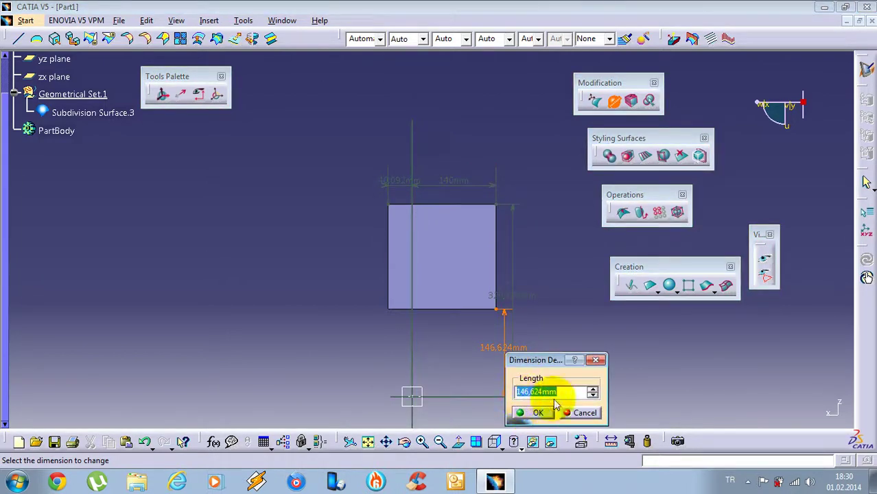
pyautogui.press('Return')
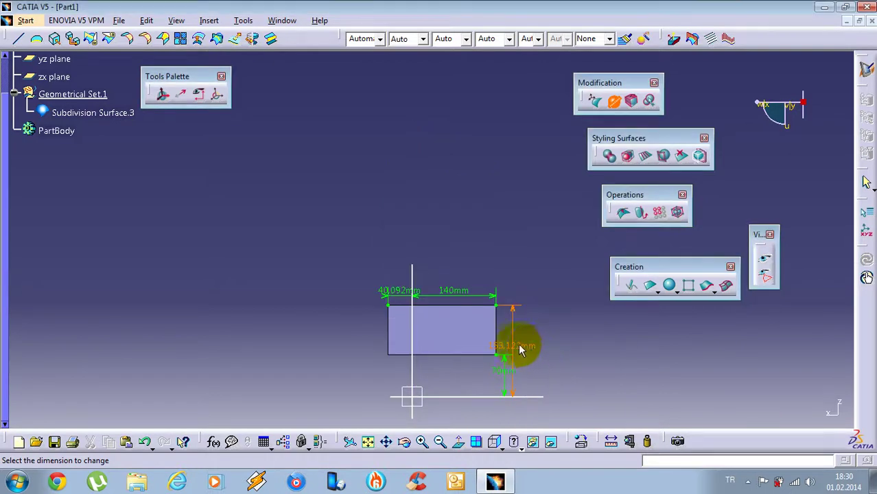
pyautogui.doubleClick(525, 352)
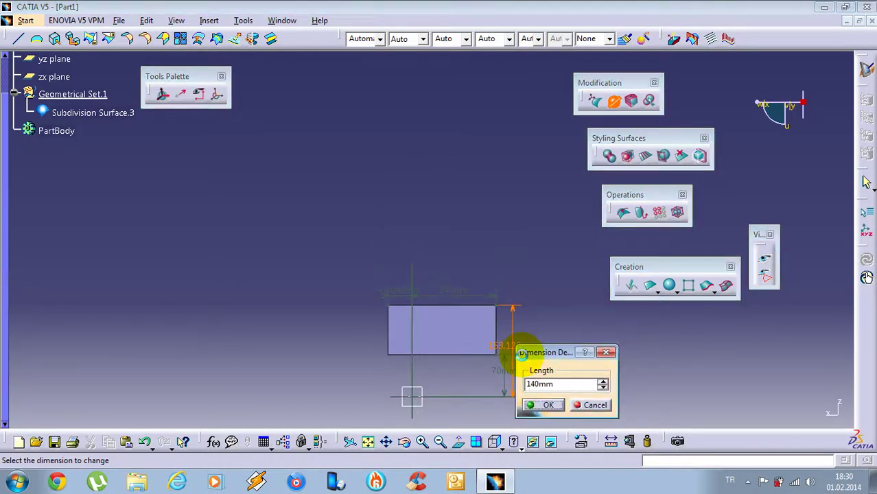
pyautogui.press('Return')
# Step: Try to set the height of the box's bottom edge to -70 mm and undo the change
pyautogui.doubleClick(489, 378)
pyautogui.write('-70')
pyautogui.press('Return')
pyautogui.scroll(-1, 495, 333)
pyautogui.moveTo(495, 333); pyautogui.dragTo(490, 266, button='middle')
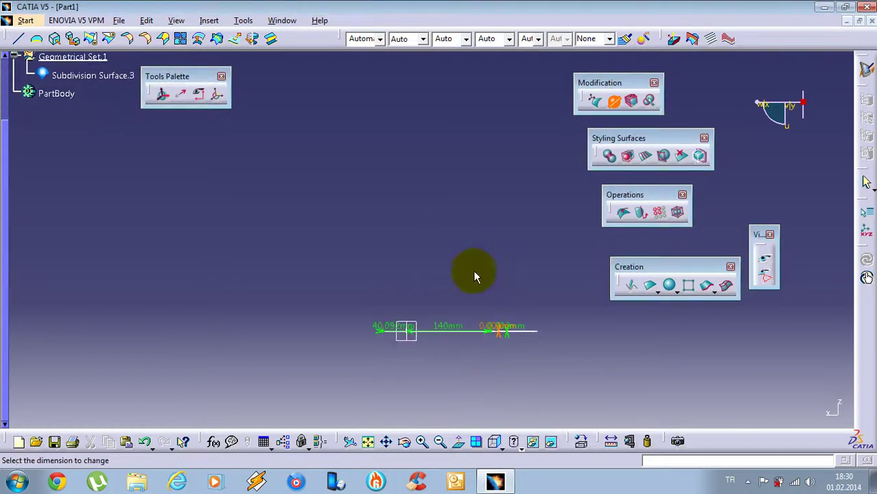
pyautogui.hotkey('ctrl', 'z')
# Step: Set the height dimension of the box's bottom edge to 70 mm
pyautogui.doubleClick(495, 314)
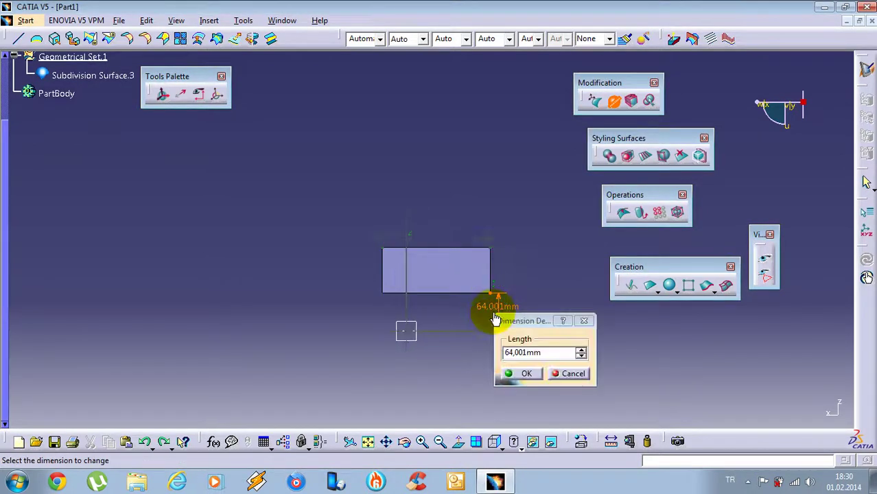
pyautogui.moveTo(553, 355); pyautogui.dragTo(436, 344)
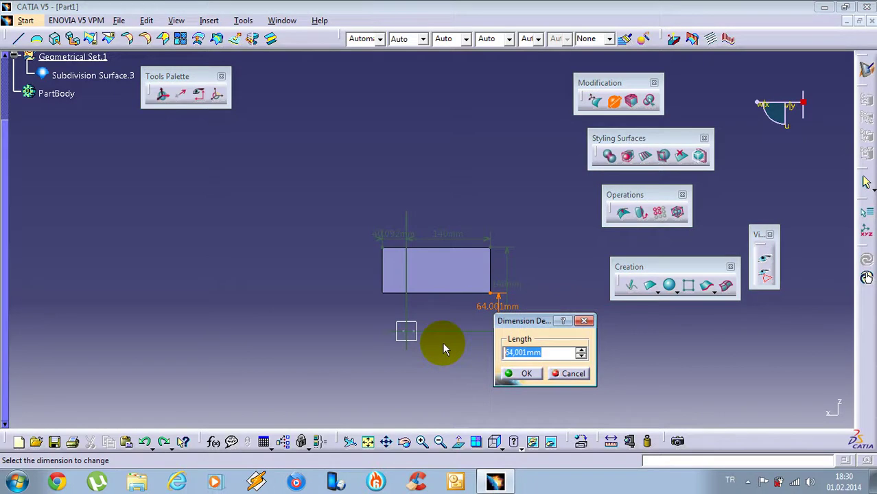
pyautogui.write('0')
pyautogui.press('Return')
# Step: Try another value for the bottom edge's height dimension and undo it
pyautogui.doubleClick(494, 311)
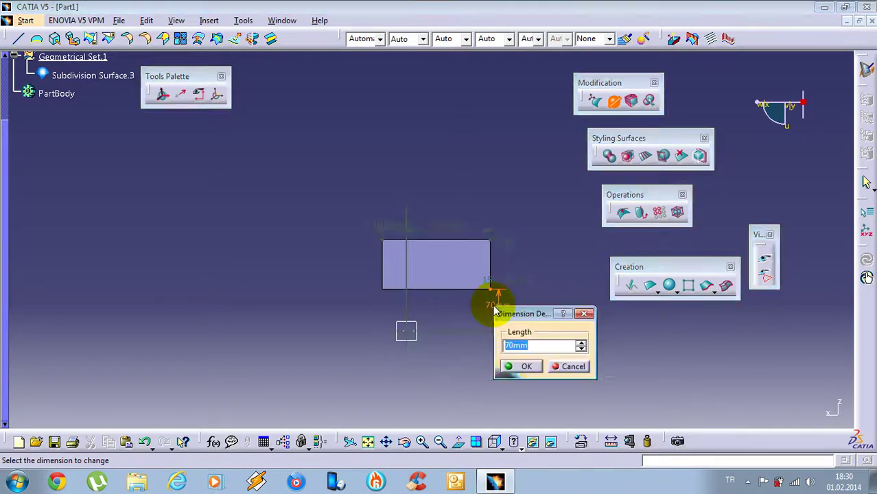
pyautogui.press('Return')
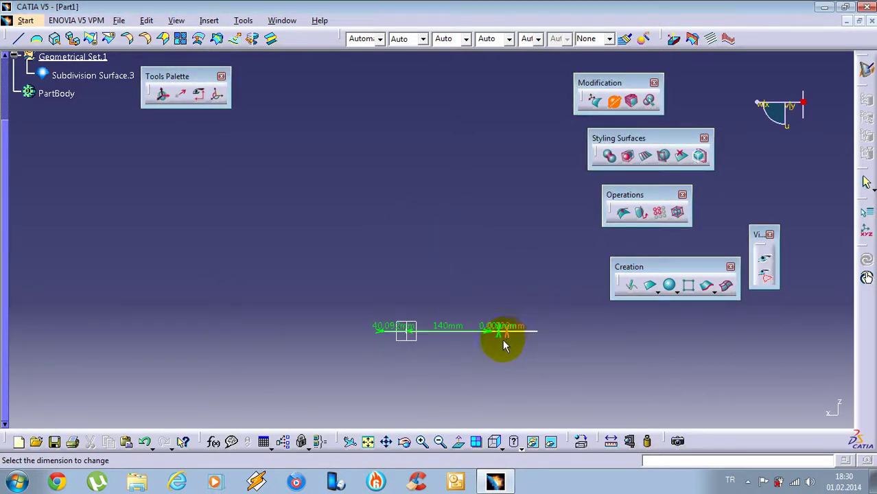
pyautogui.hotkey('ctrl', 'z')
# Step: Re-enter 70 mm as the bottom edge's height and cancel editing the dimension left of the vertical axis
pyautogui.doubleClick(492, 314)
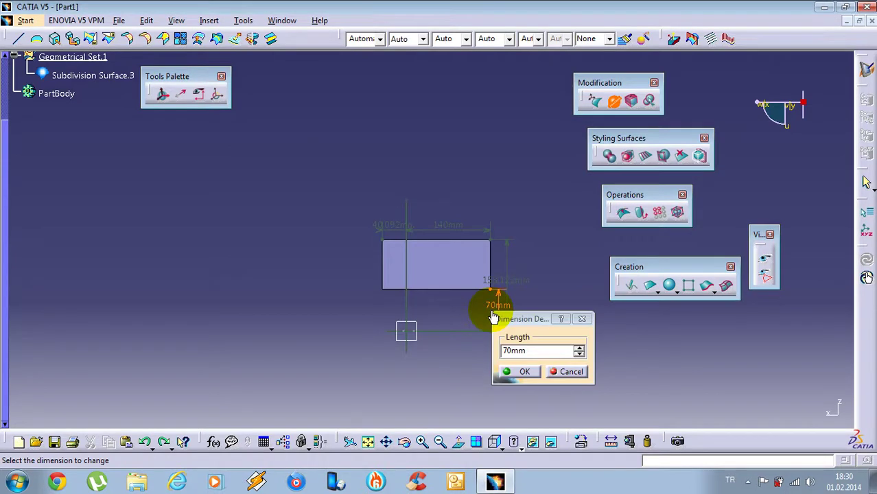
pyautogui.moveTo(549, 350); pyautogui.dragTo(398, 351)
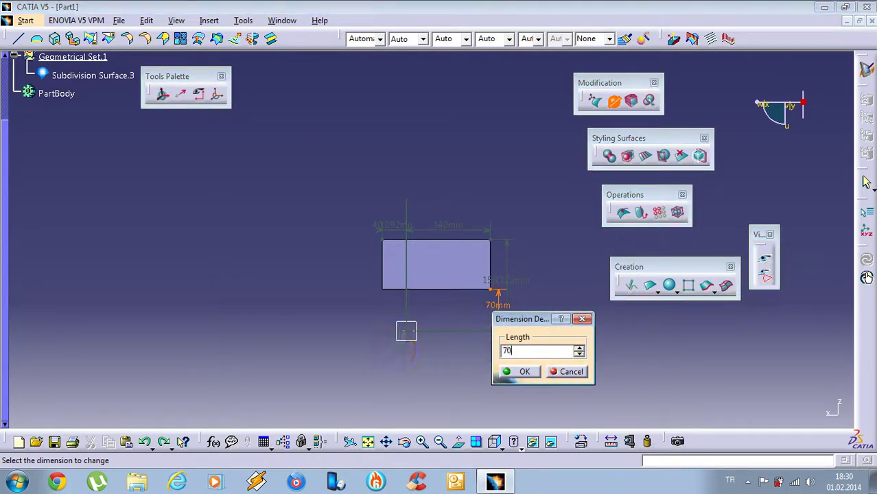
pyautogui.press('Return')
pyautogui.doubleClick(201, 267)
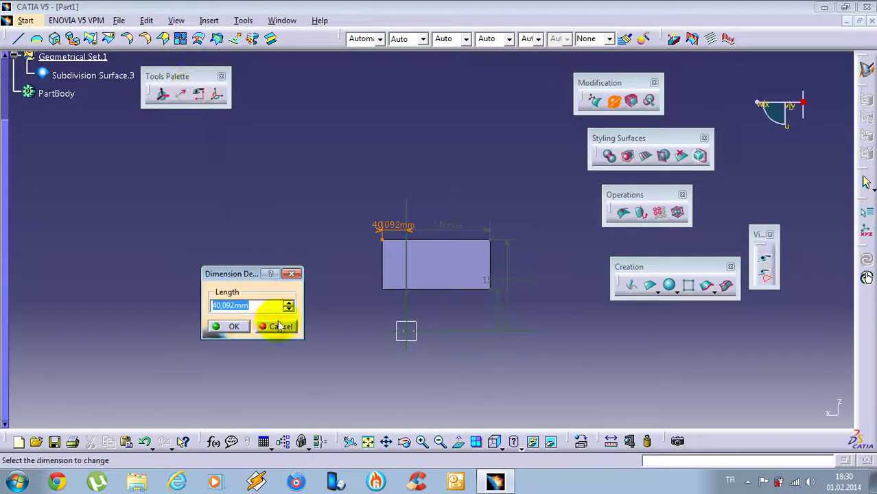
pyautogui.click(277, 325)
# Step: Switch the type of modification to 2D Transformation and set the width left of the vertical axis to 40 mm
pyautogui.rightClick(252, 218)
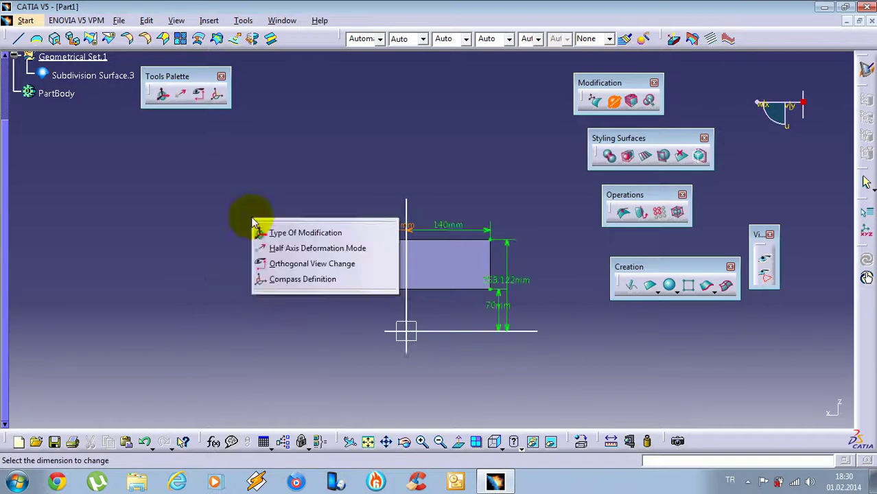
pyautogui.click(285, 233)
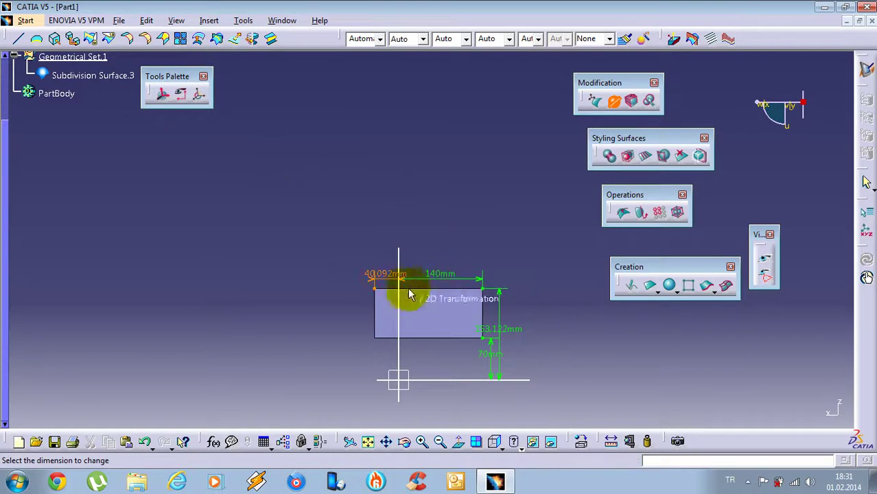
pyautogui.click(380, 275)
pyautogui.write('40')
pyautogui.press('Return')
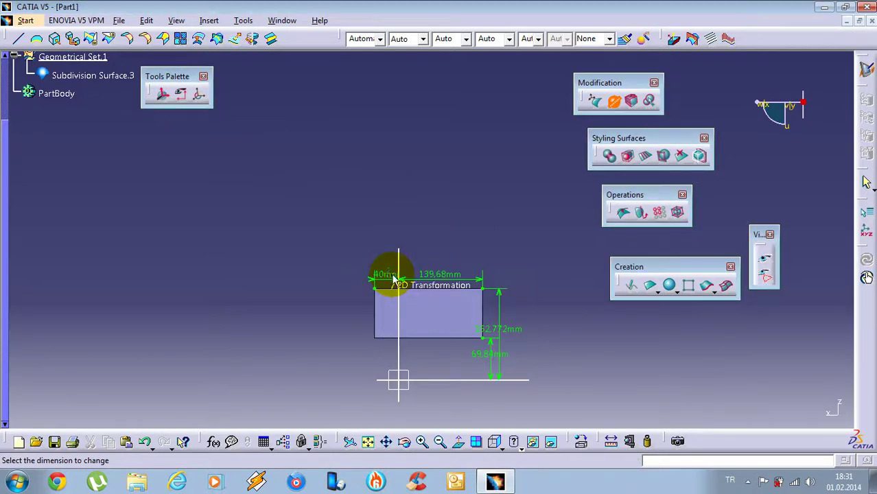
# Step: Set the box's width dimension right of the vertical axis to 140 mm
pyautogui.click(429, 285)
pyautogui.write('14')
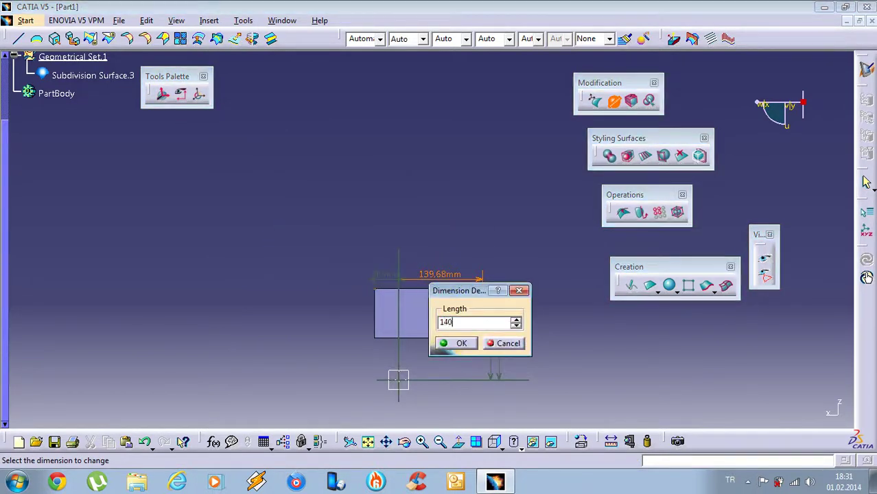
pyautogui.write('0')
pyautogui.press('Return')
# Step: Turn on Compass Definition for the box and activate its working zone
pyautogui.rightClick(215, 159)
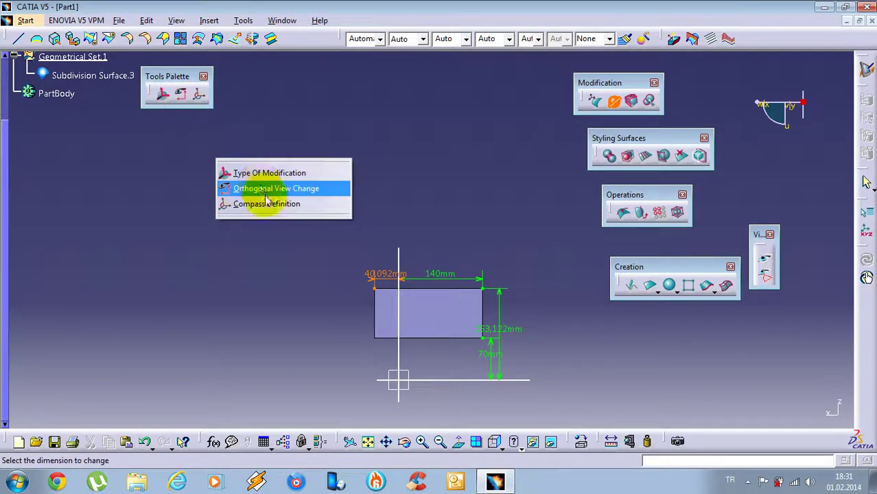
pyautogui.click(266, 200)
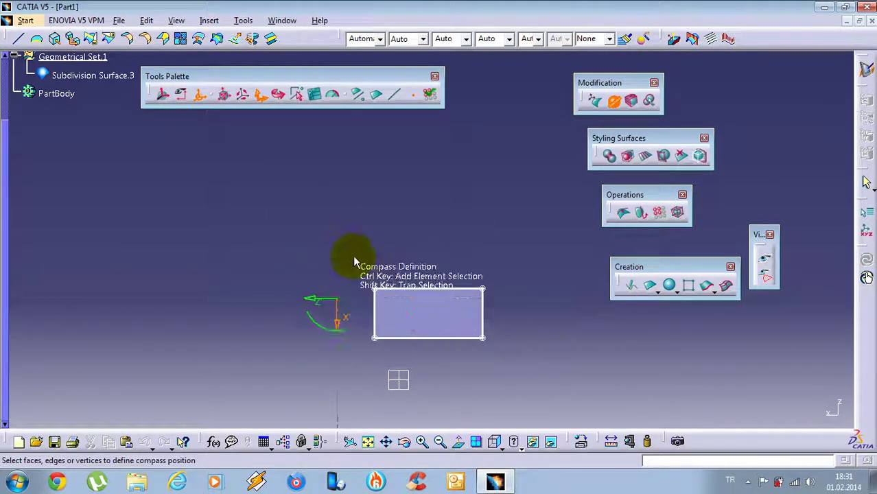
pyautogui.rightClick(349, 256)
pyautogui.click(405, 454)
# Step: Toggle the box's Working Zone Activation/Deactivation again and leave the modification
pyautogui.rightClick(329, 218)
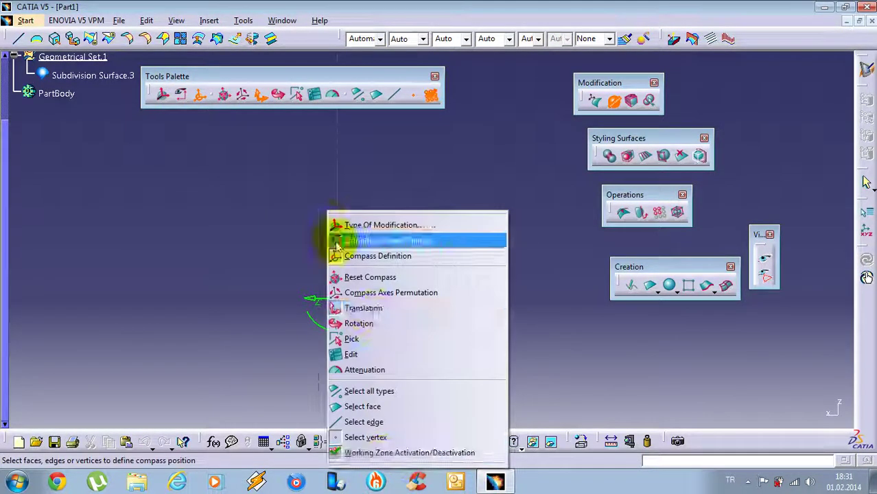
pyautogui.click(370, 454)
pyautogui.rightClick(338, 218)
pyautogui.click(414, 252)
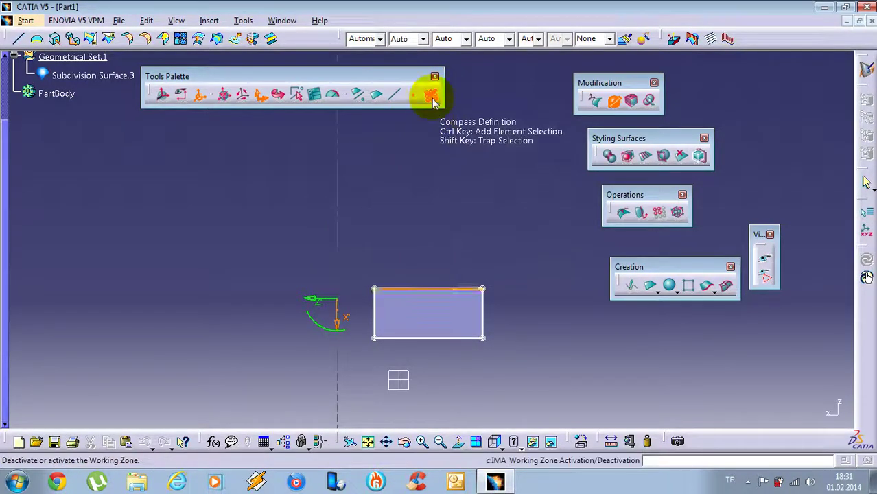
pyautogui.press('Escape')
pyautogui.moveTo(422, 297); pyautogui.dragTo(417, 317, button='middle')
pyautogui.scroll(-1, 378, 350)
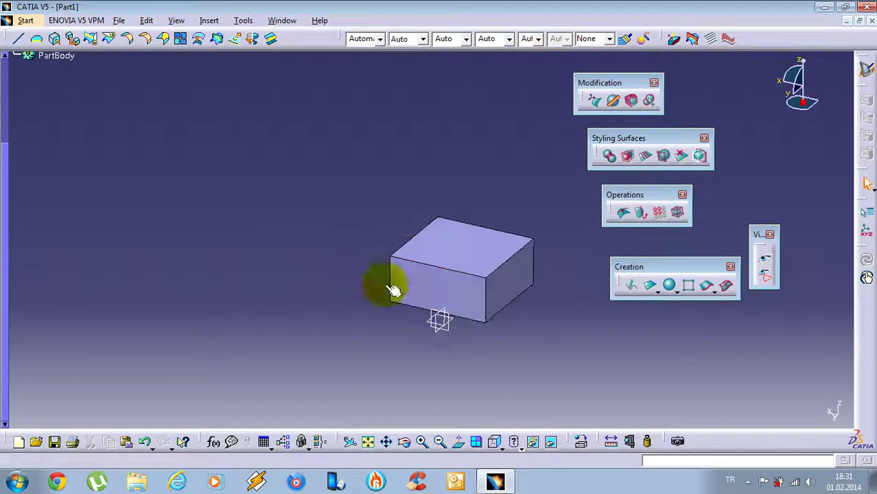